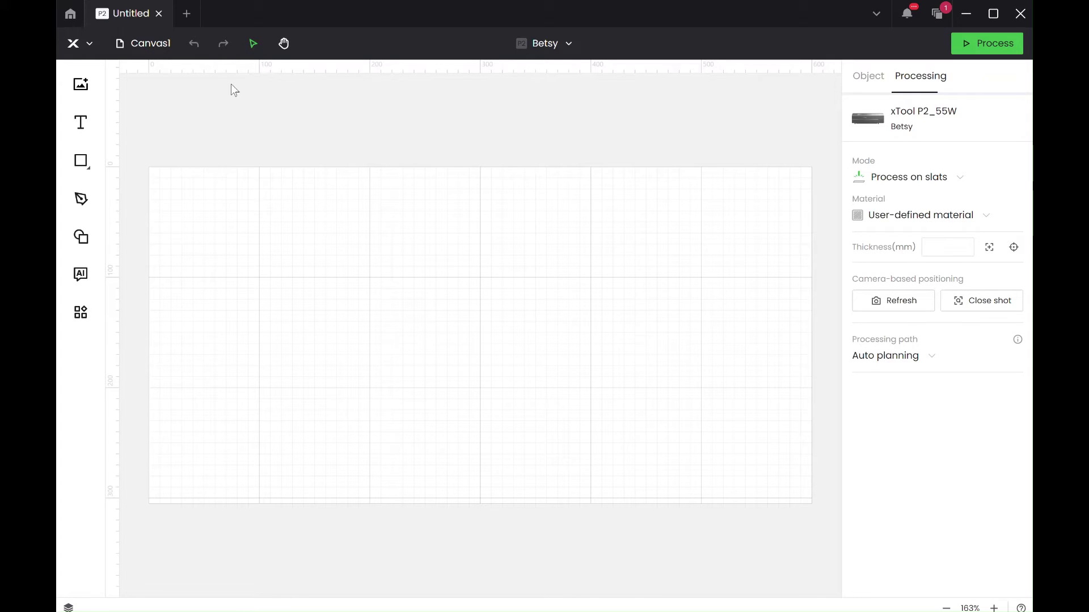
Import the angel wings image 'Untitled design (65)' from Downloads and move it toward the canvas centre.
left_click(81, 84)
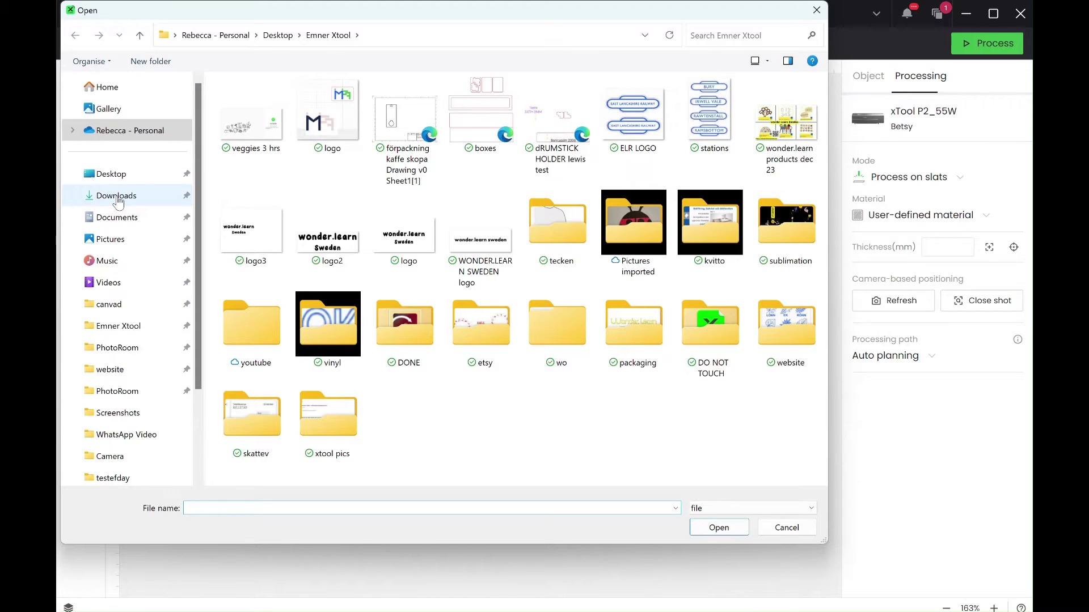
left_click(117, 198)
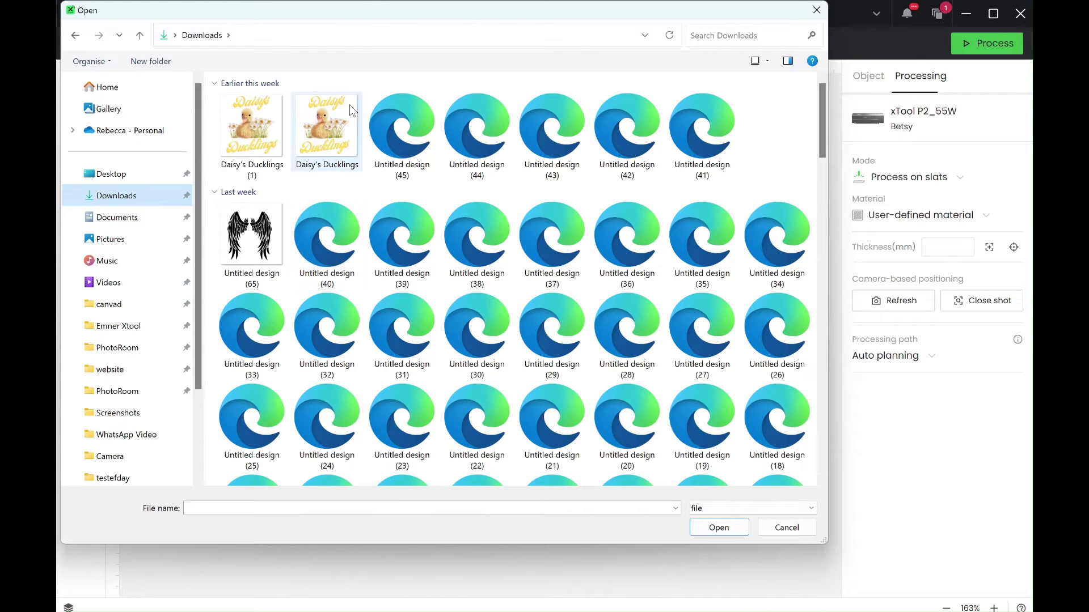
left_click(251, 237)
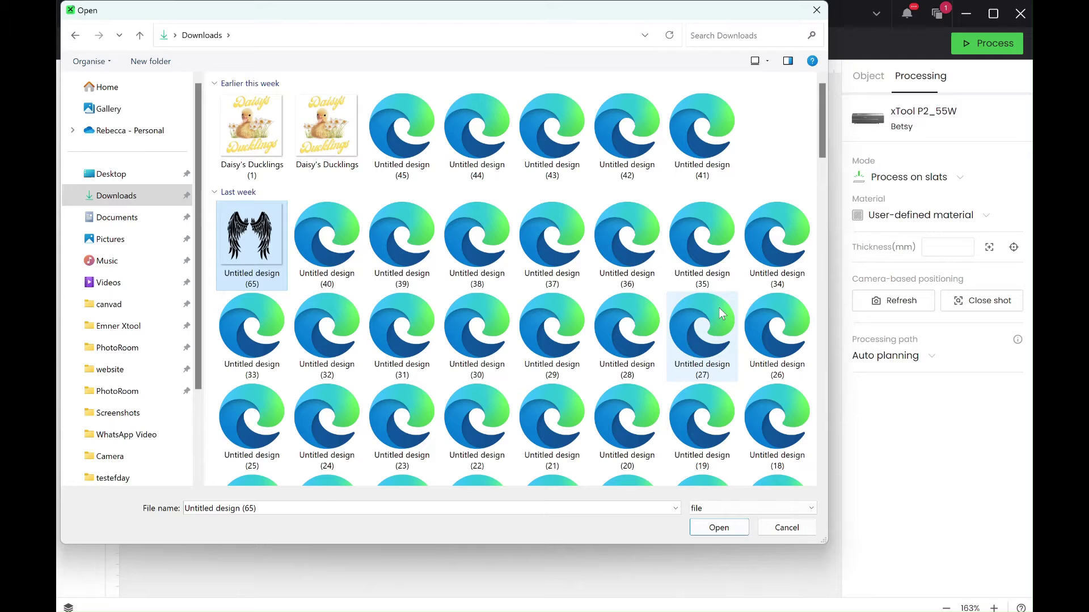
key("Return")
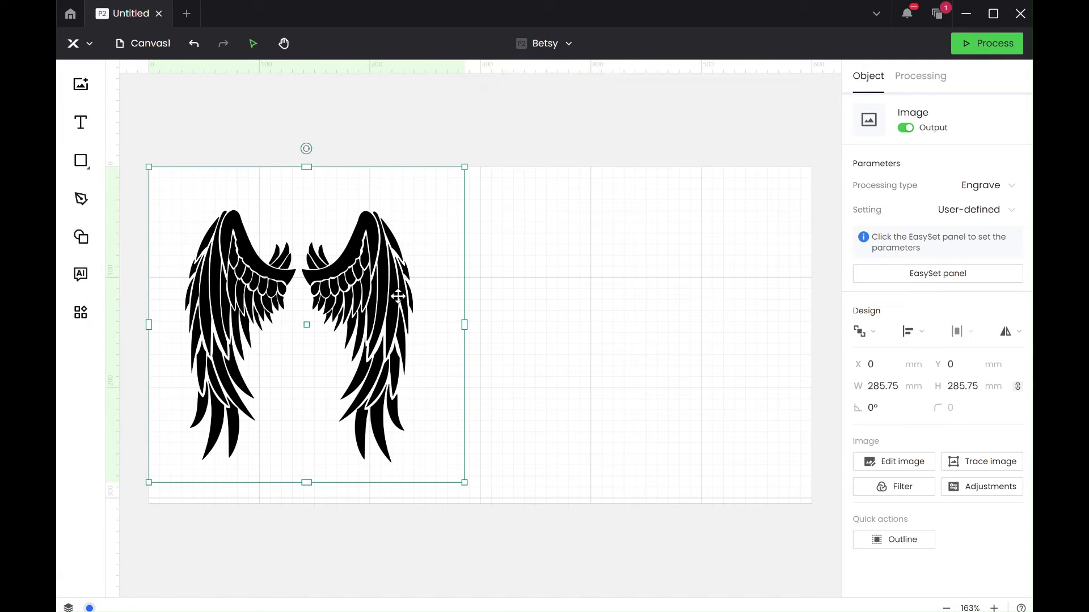
left_click_drag(370, 306, 536, 315)
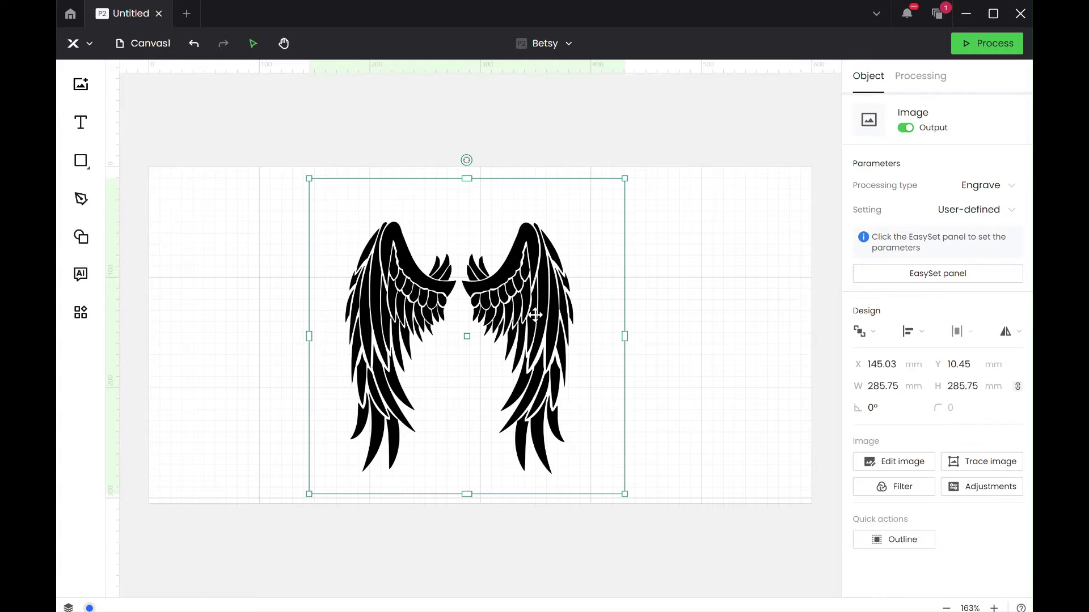
Duplicate the wings, placing the copy at the right edge and the original on the left half.
key("ctrl+d")
left_click_drag(535, 315, 802, 321)
left_click_drag(503, 333, 152, 229)
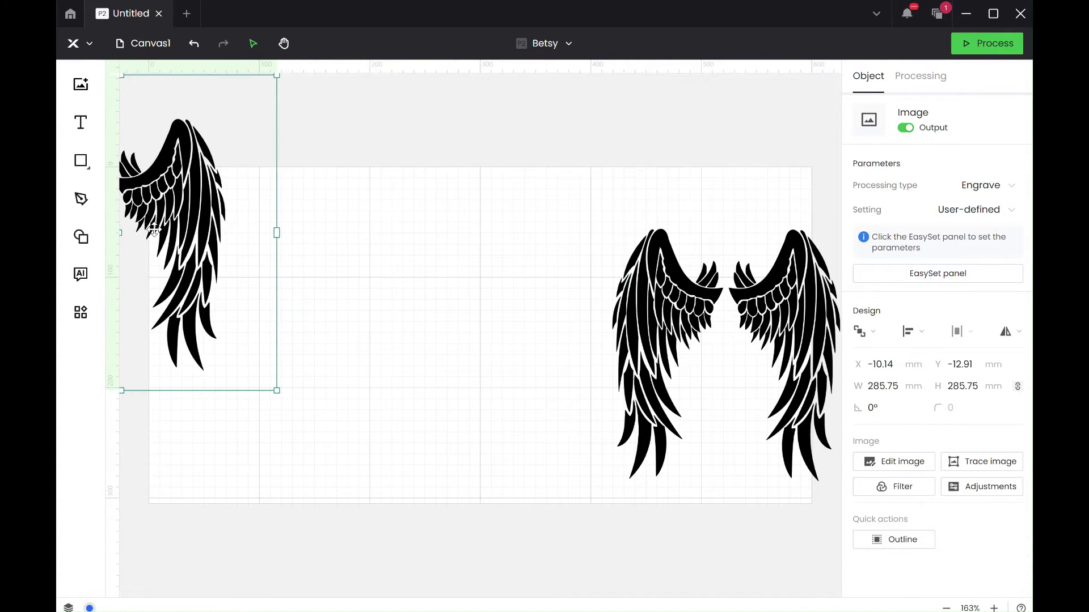
left_click_drag(246, 280, 12, 158)
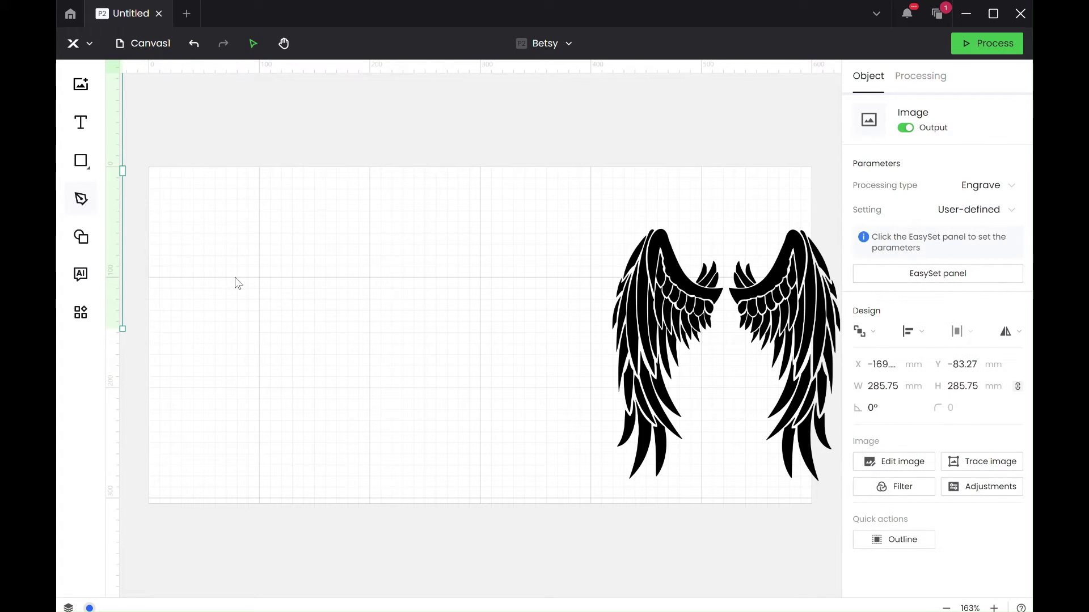
key("ctrl+z")
key("ctrl+z")
key("ctrl+z")
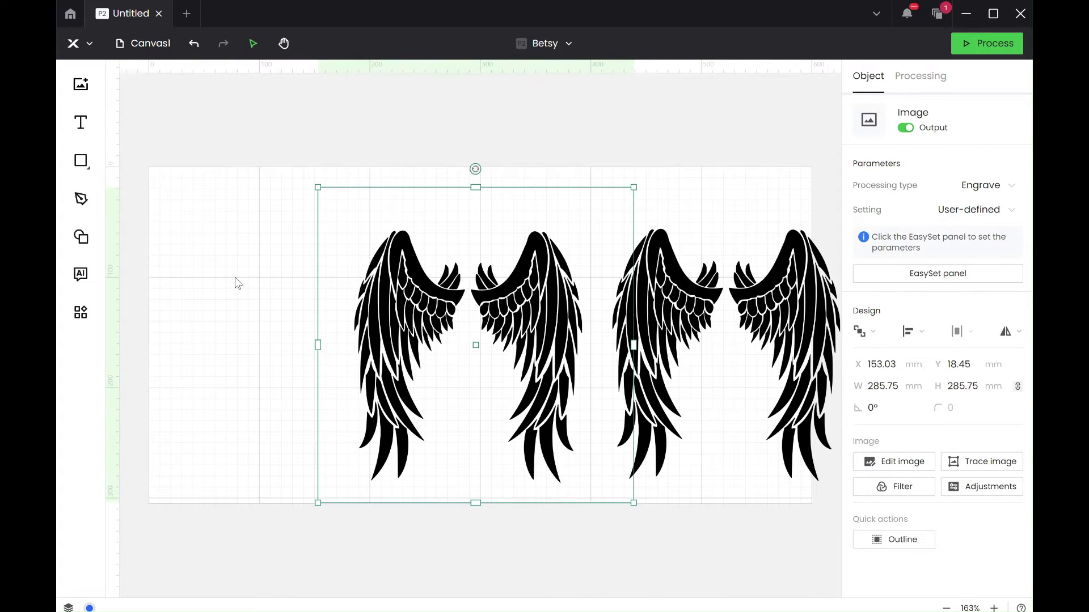
left_click_drag(333, 262, 203, 248)
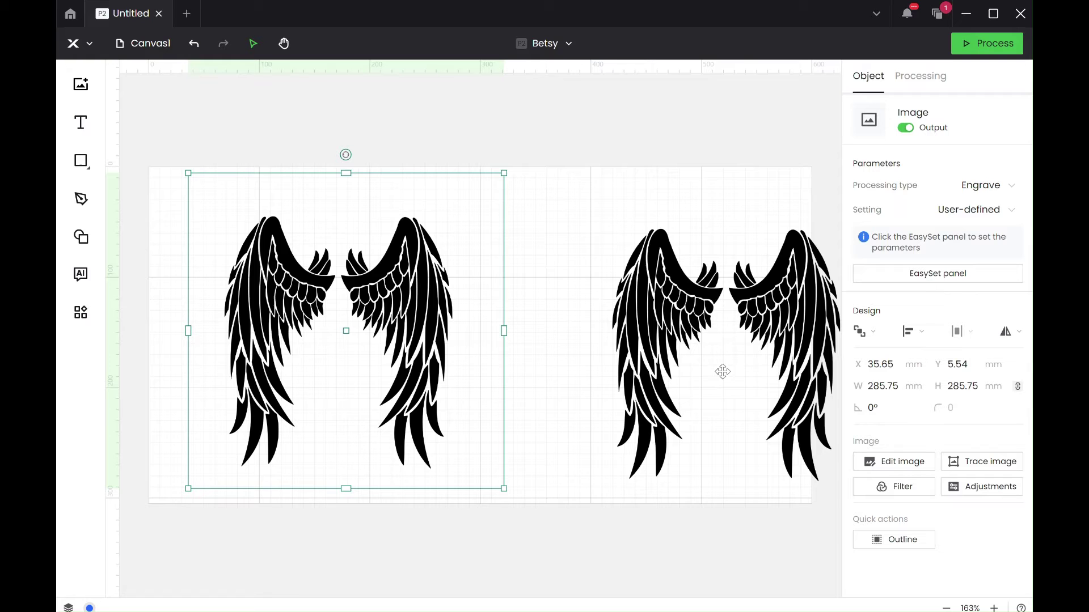
Crop the left wings copy to just the left wing, 100.81 × 226.75 mm.
left_click(888, 463)
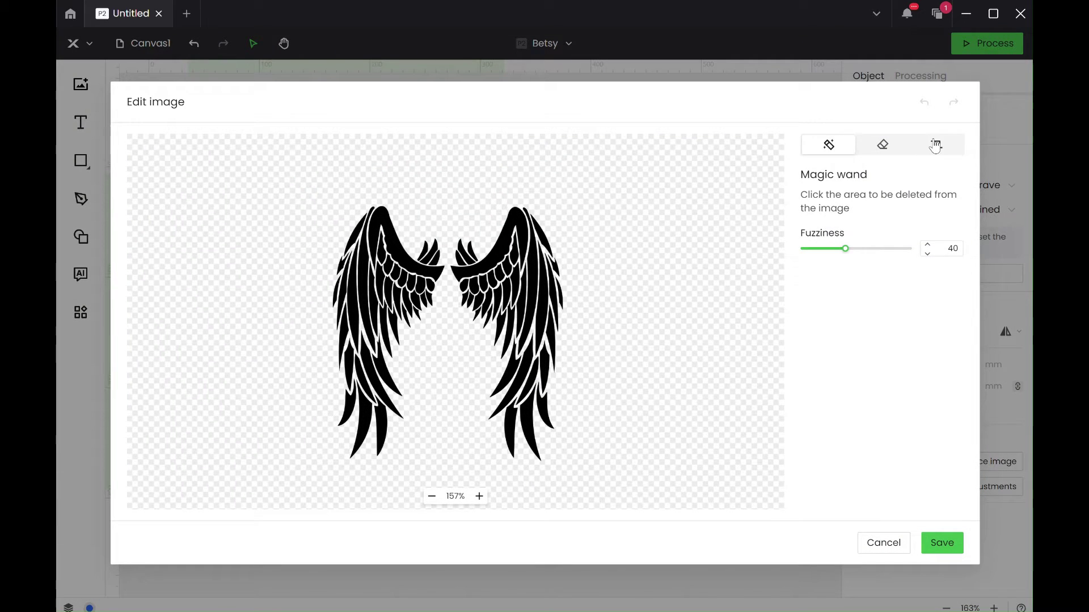
left_click(936, 144)
left_click_drag(286, 167, 450, 485)
left_click(456, 496)
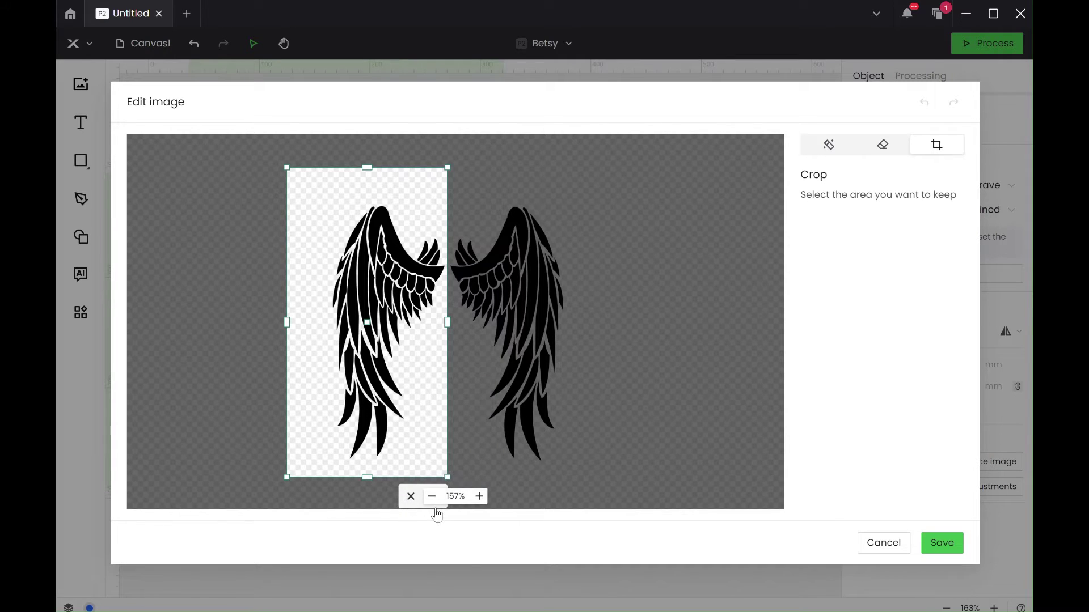
key("Return")
left_click(961, 548)
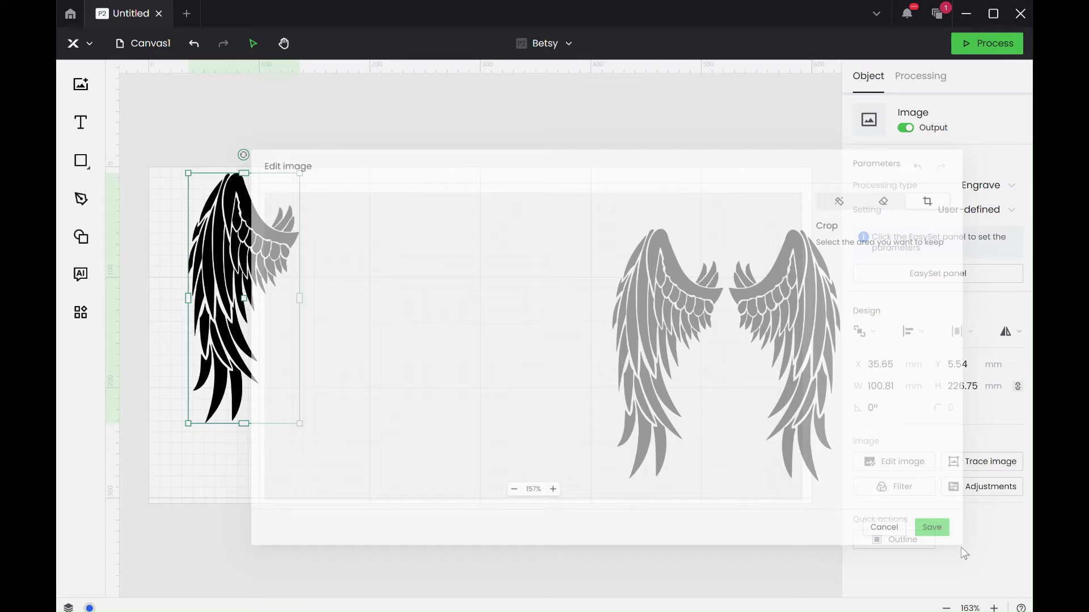
Move the second wings pair near the centre and save it from the crop editor, still uncropped.
left_click(703, 384)
left_click_drag(589, 330, 431, 278)
left_click(894, 463)
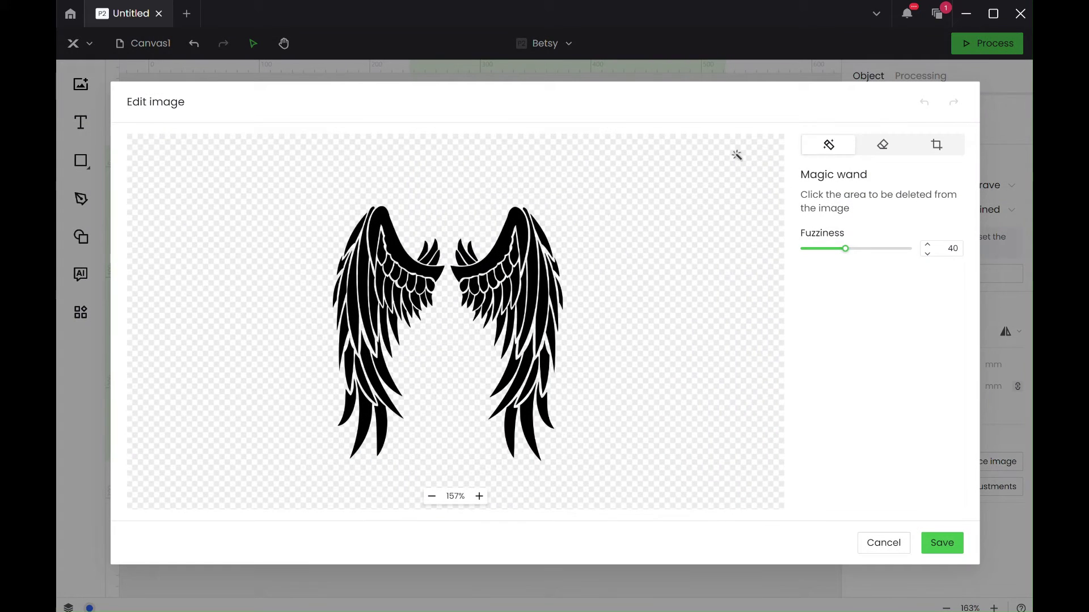
left_click(943, 146)
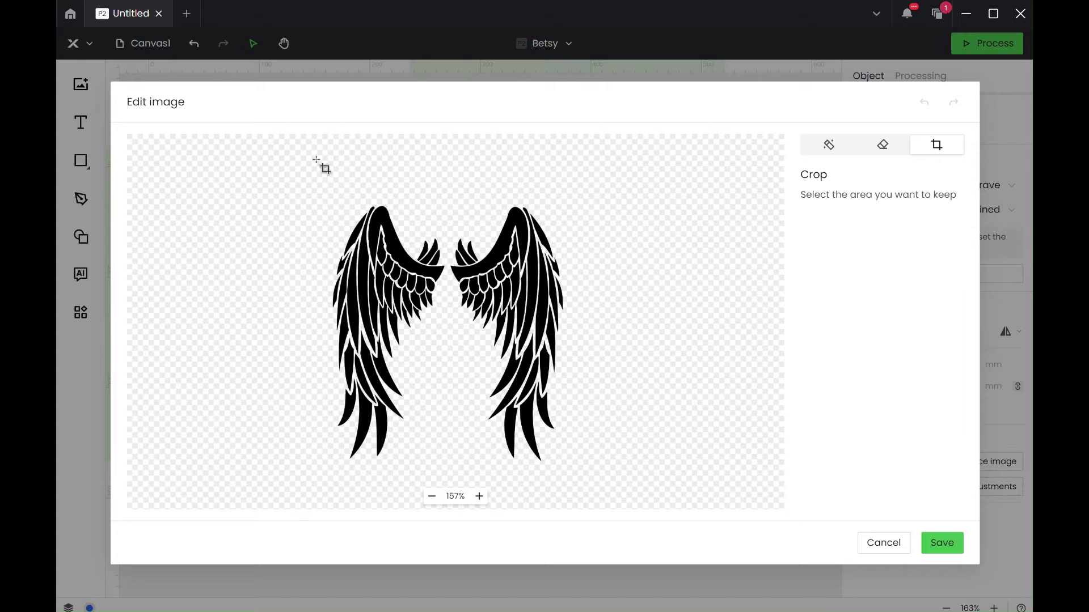
left_click_drag(445, 175, 671, 528)
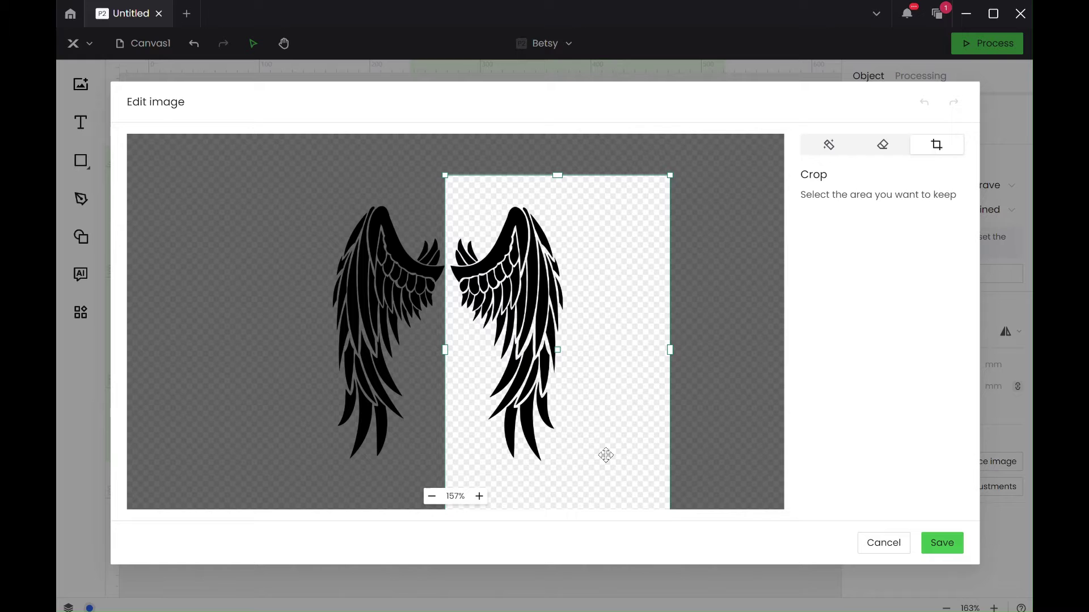
left_click(961, 544)
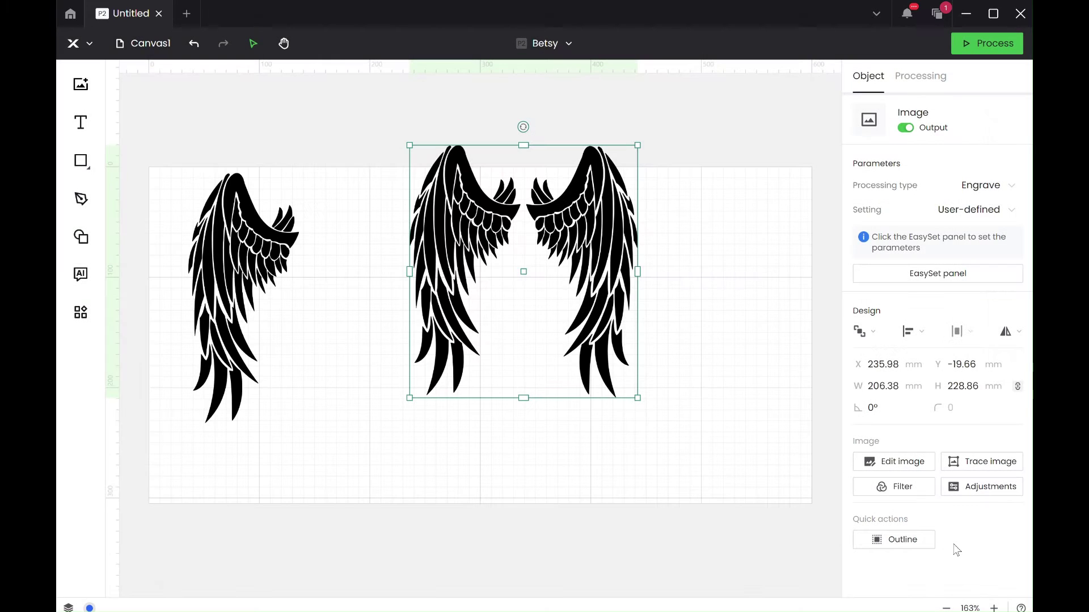
Crop the second wings copy to only the right wing and move it to the far right.
left_click(912, 468)
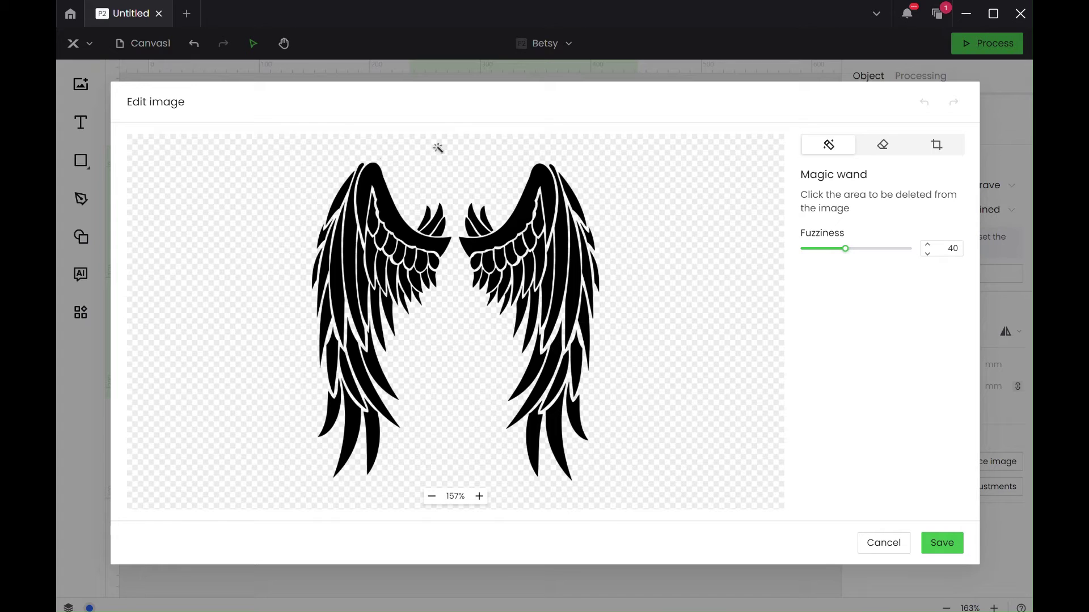
left_click(941, 148)
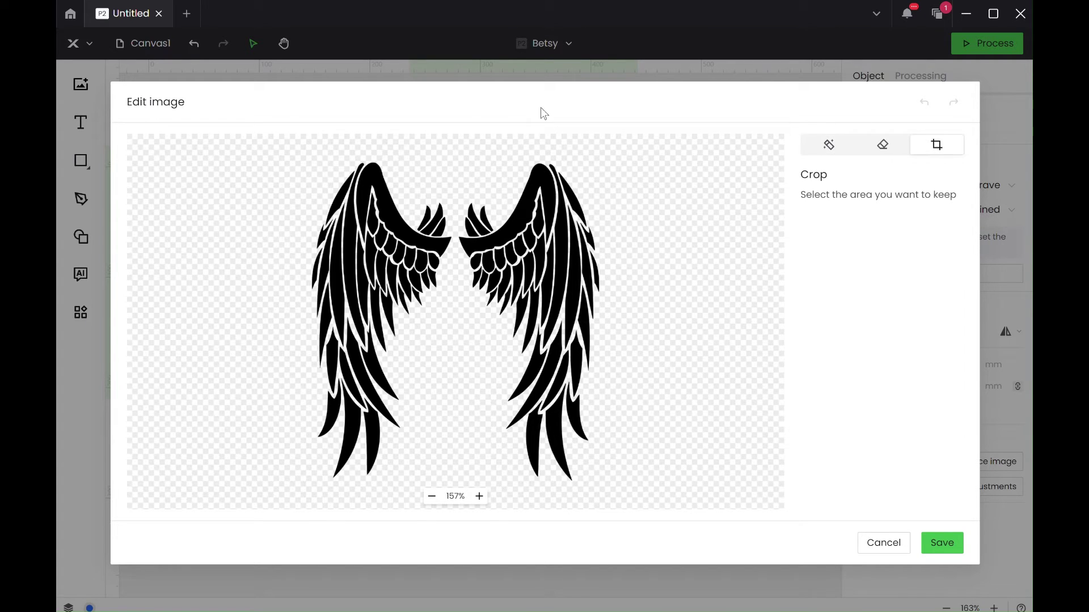
left_click_drag(450, 148, 684, 311)
left_click(647, 331)
left_click_drag(454, 151, 683, 503)
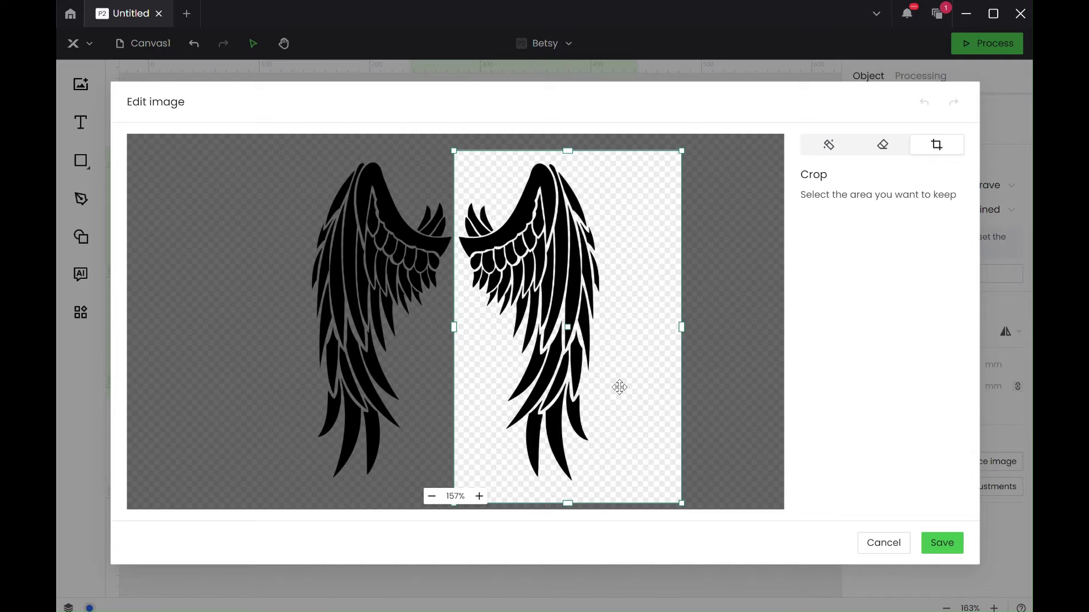
left_click(432, 498)
left_click(432, 498)
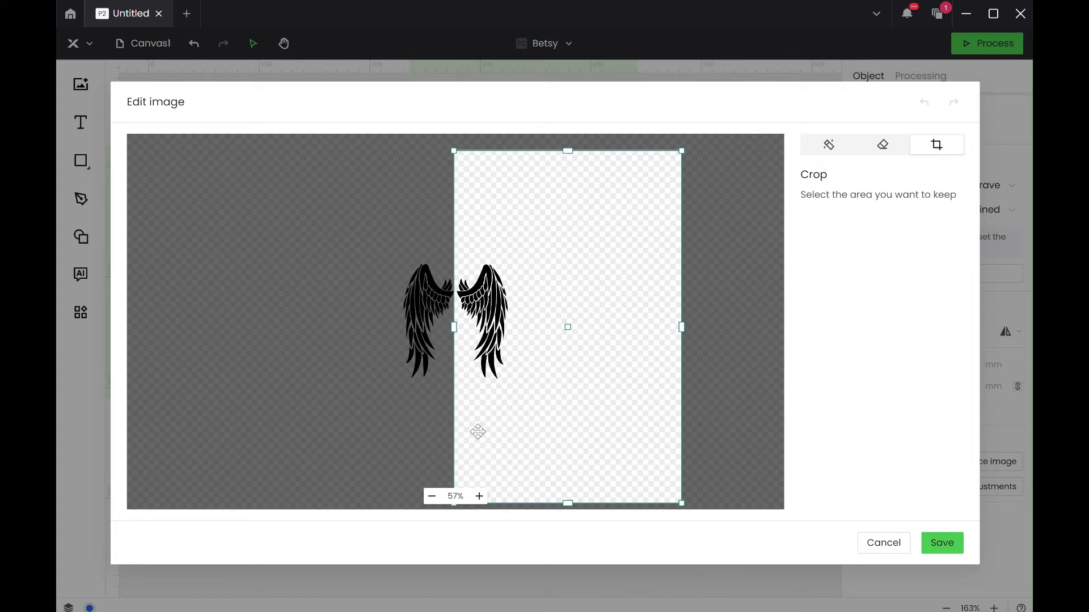
left_click_drag(478, 430, 479, 357)
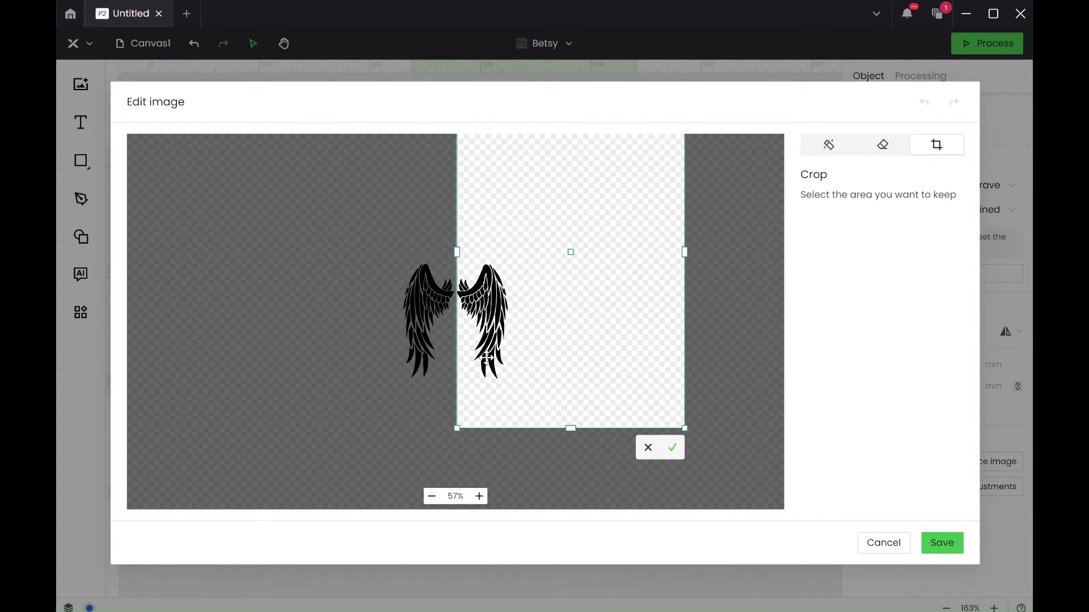
left_click(673, 449)
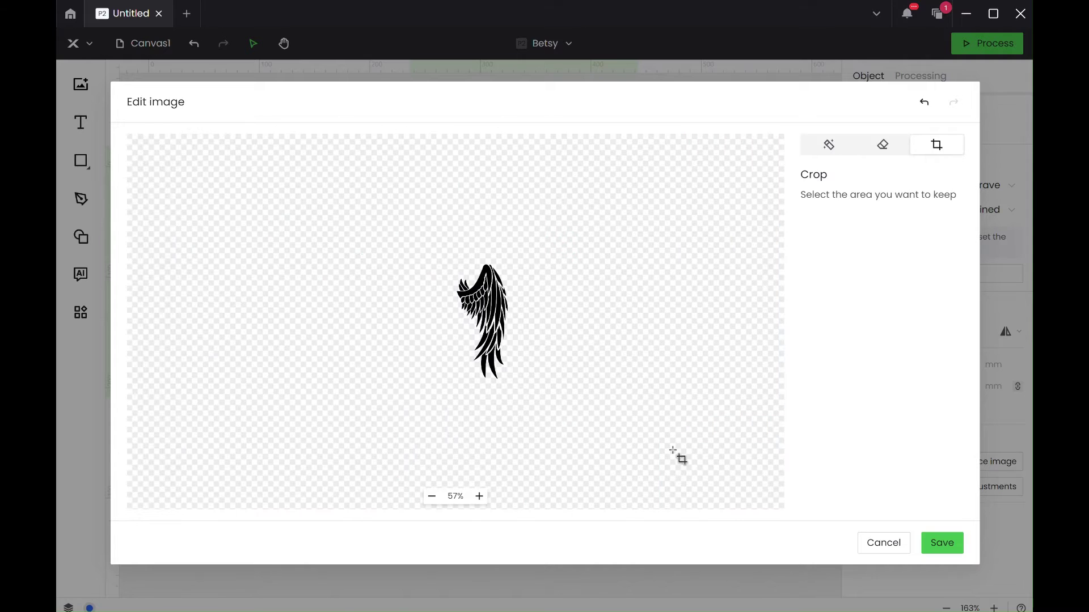
left_click(942, 542)
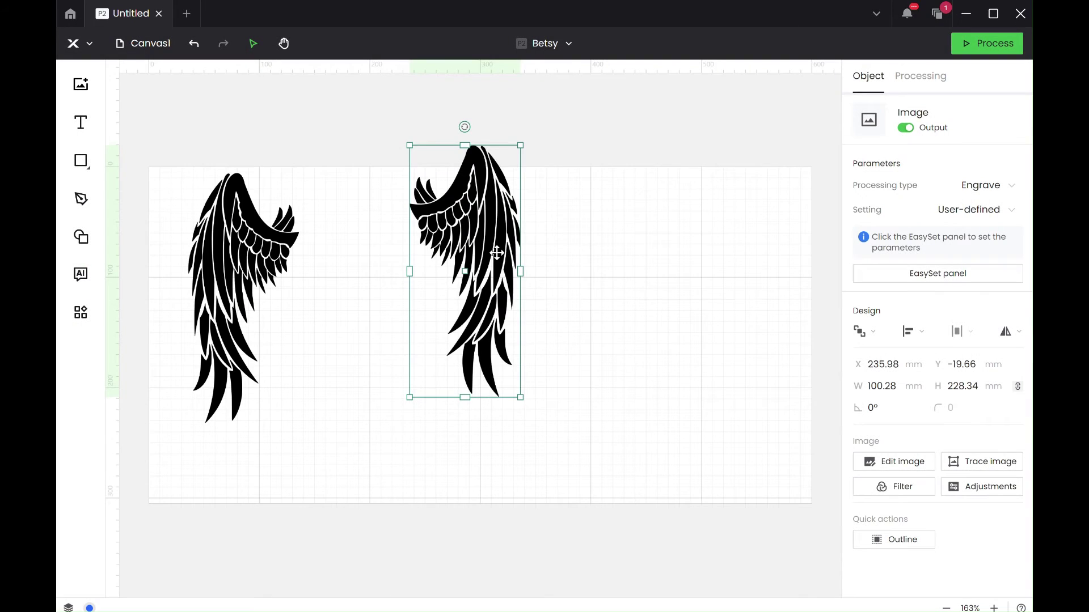
left_click_drag(496, 253, 770, 231)
Import the Daisy's Ducklings image, centre it, and move the left wing over the right wing.
left_click(556, 233)
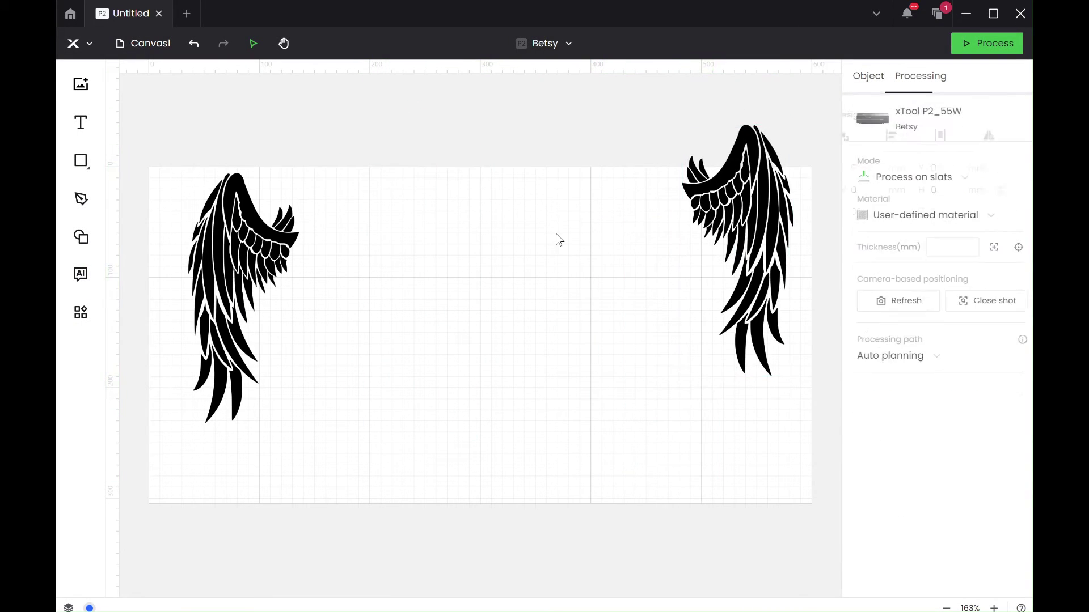
left_click(81, 85)
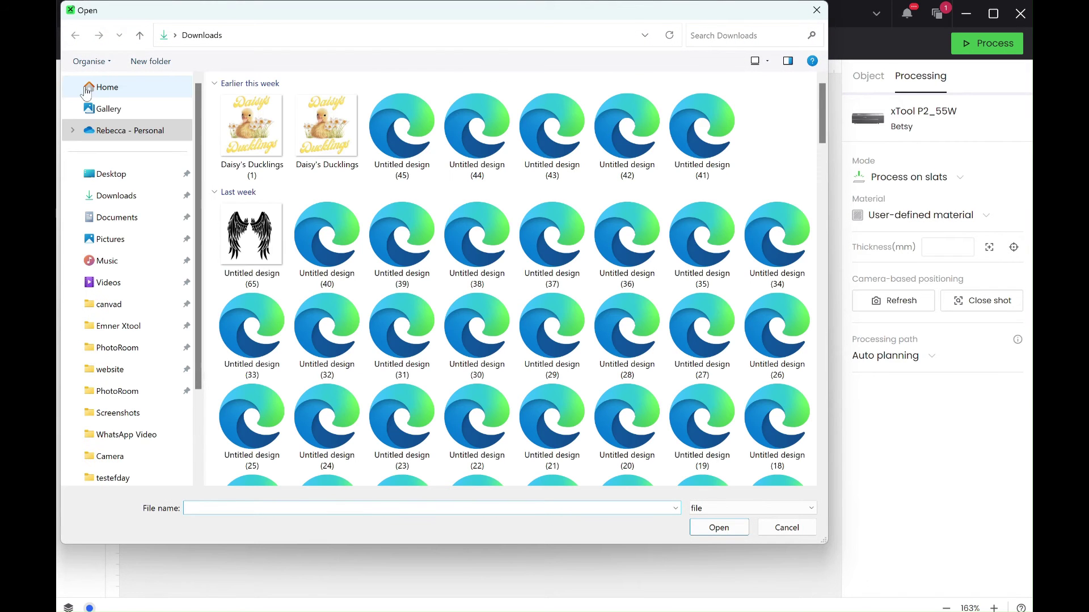
double_click(319, 124)
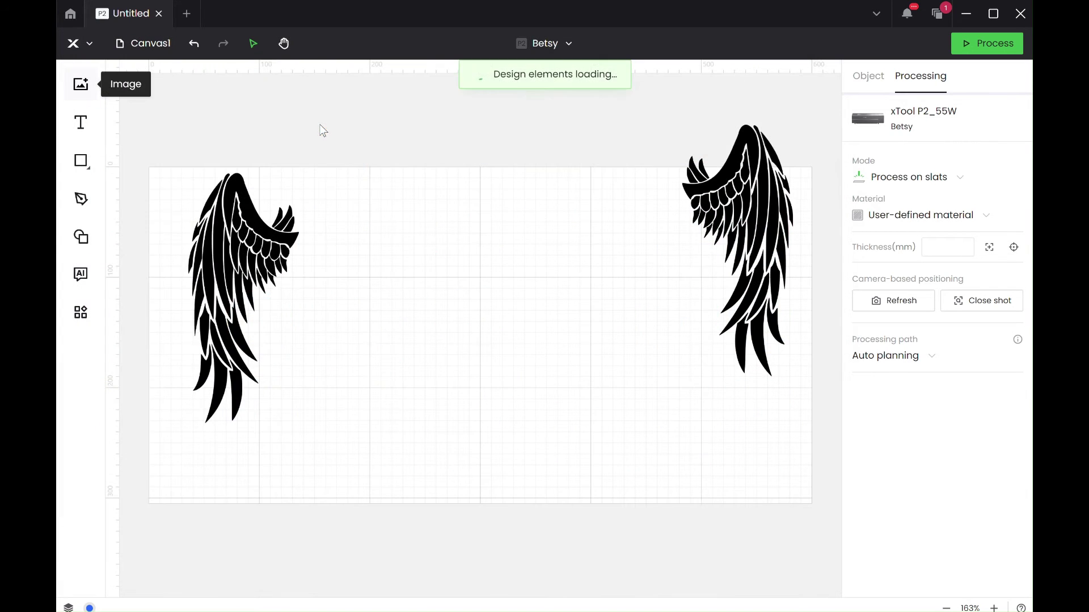
left_click_drag(278, 292, 479, 357)
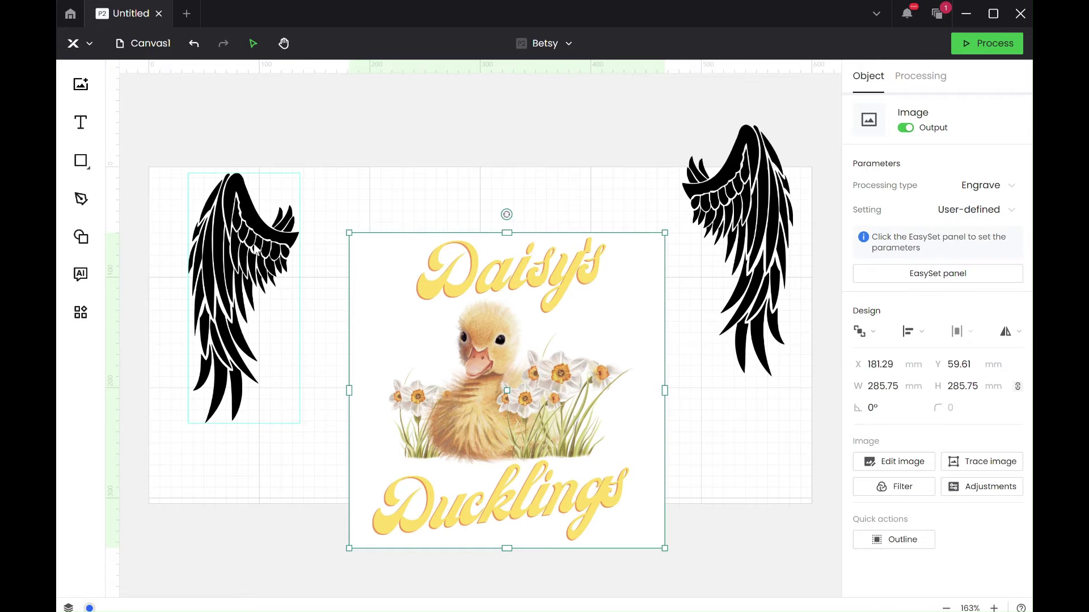
left_click_drag(255, 250, 788, 91)
Stack the left wing on the right wing, nudge the duck image, and place a copy lower right.
left_click_drag(487, 322, 344, 224)
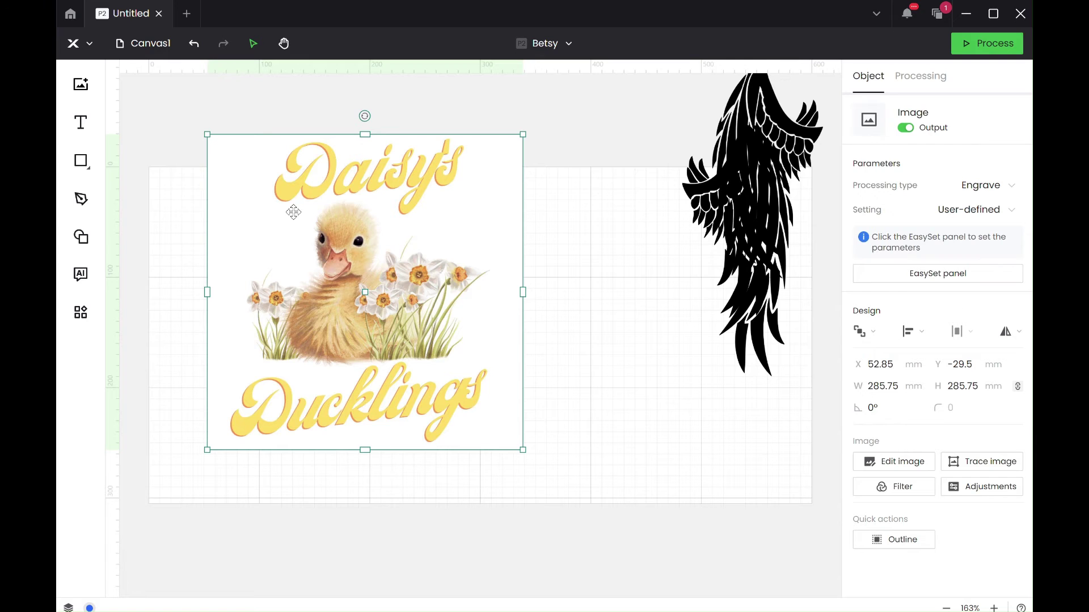
key("Right")
key("Right")
key("Right")
key("Right")
key("Down")
key("Down")
key("Down")
key("Down")
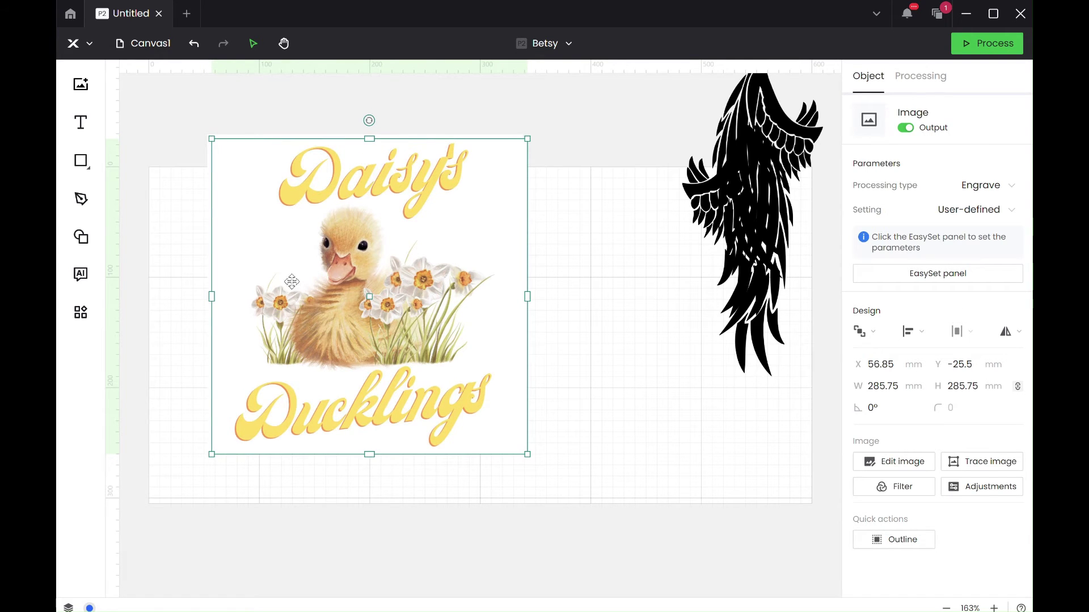
left_click_drag(420, 271, 756, 515)
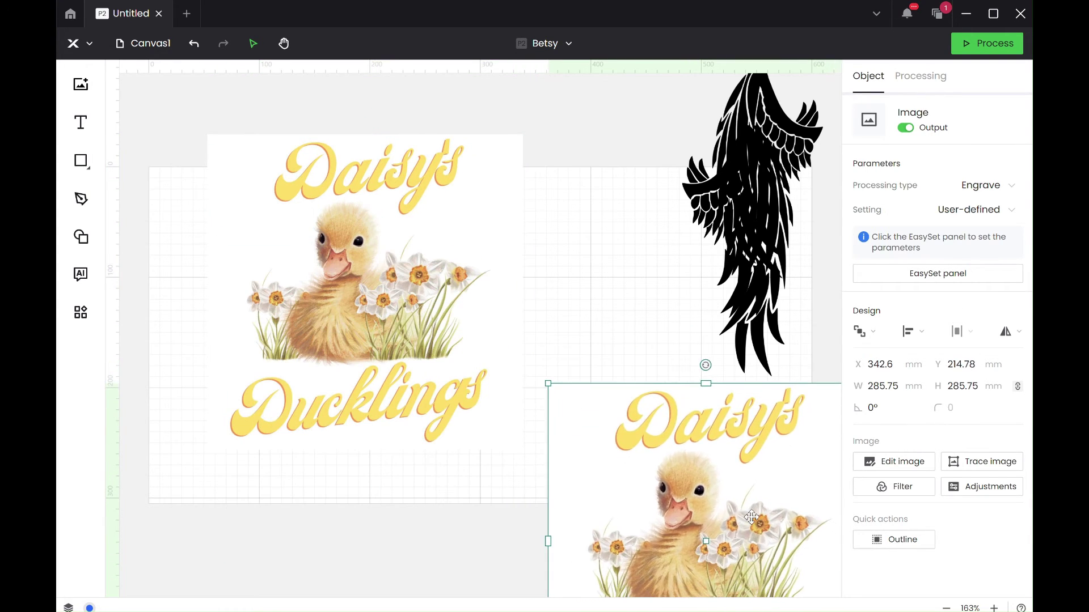
left_click(450, 329)
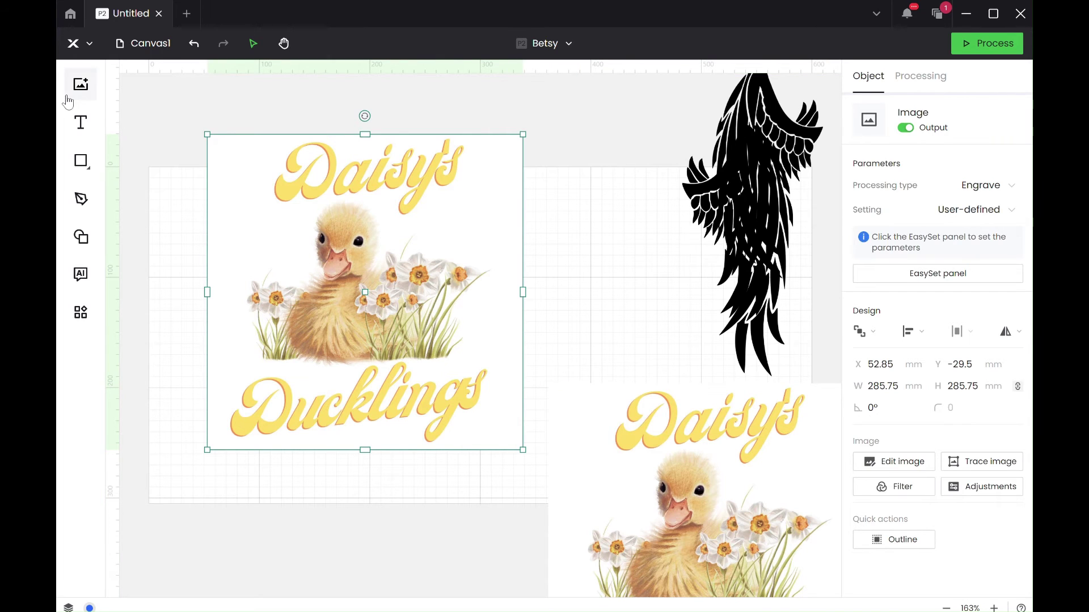
Draw a tall thin rectangle near the top left of the canvas.
left_click(81, 160)
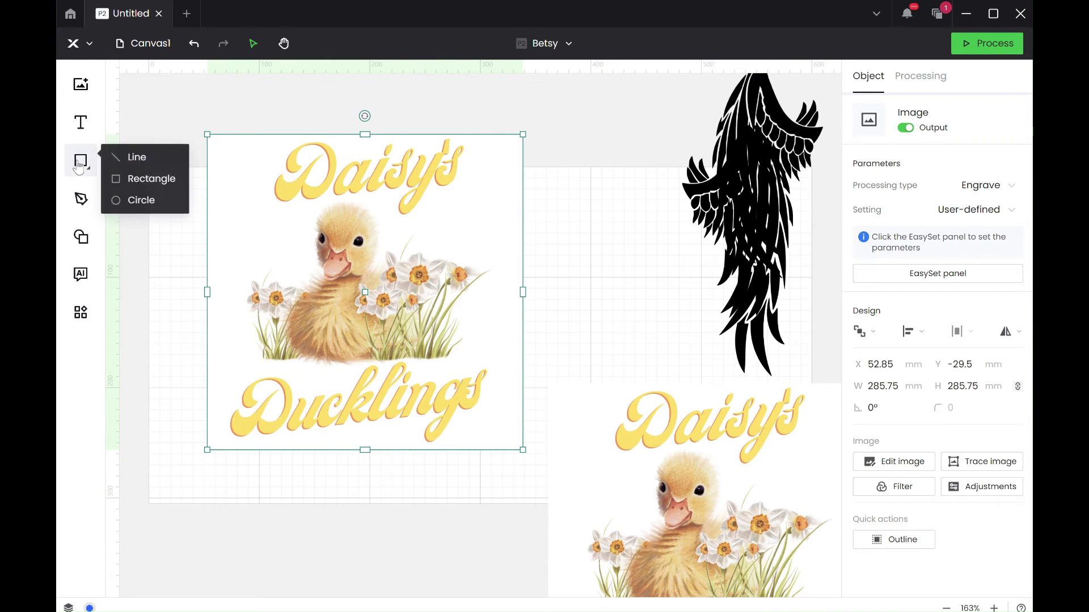
left_click(120, 181)
left_click_drag(183, 98, 210, 242)
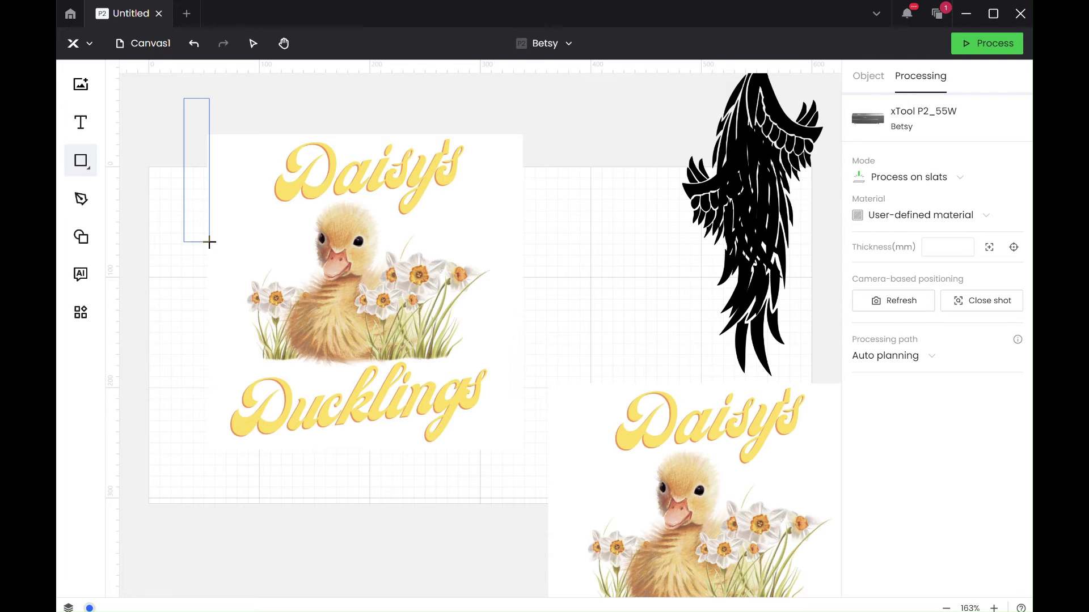
Resize both Daisy's Ducklings images to 200 × 200 mm.
left_click(360, 289)
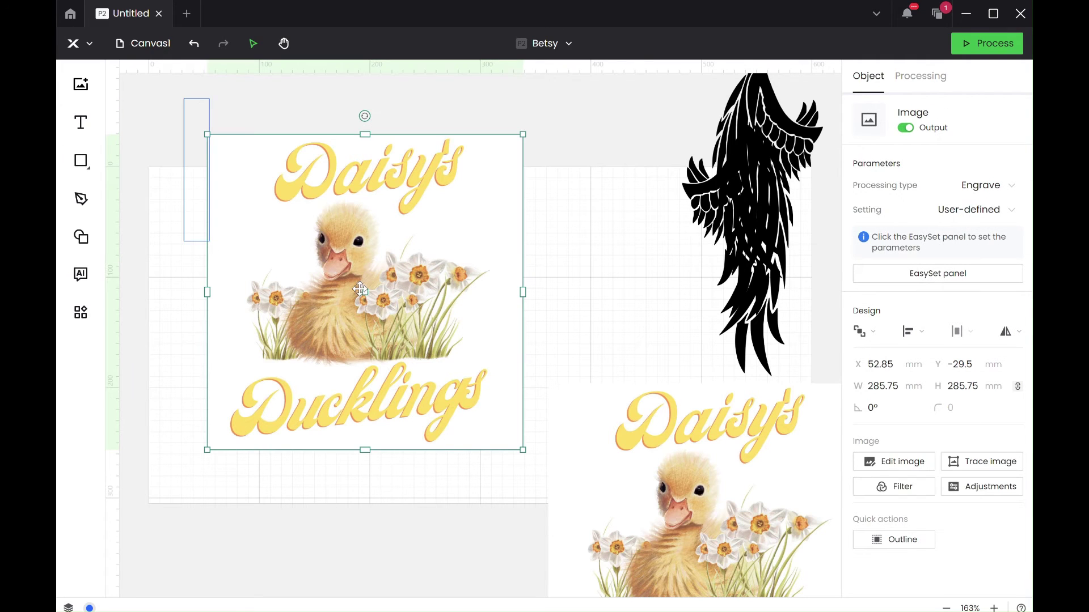
left_click(895, 386)
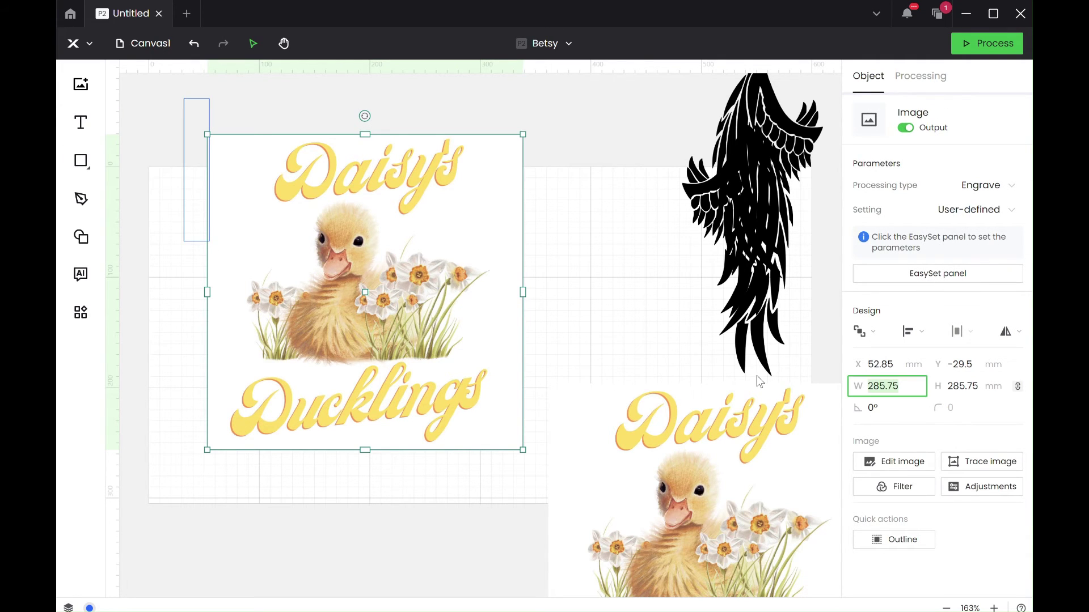
type("200")
key("Return")
left_click(794, 437)
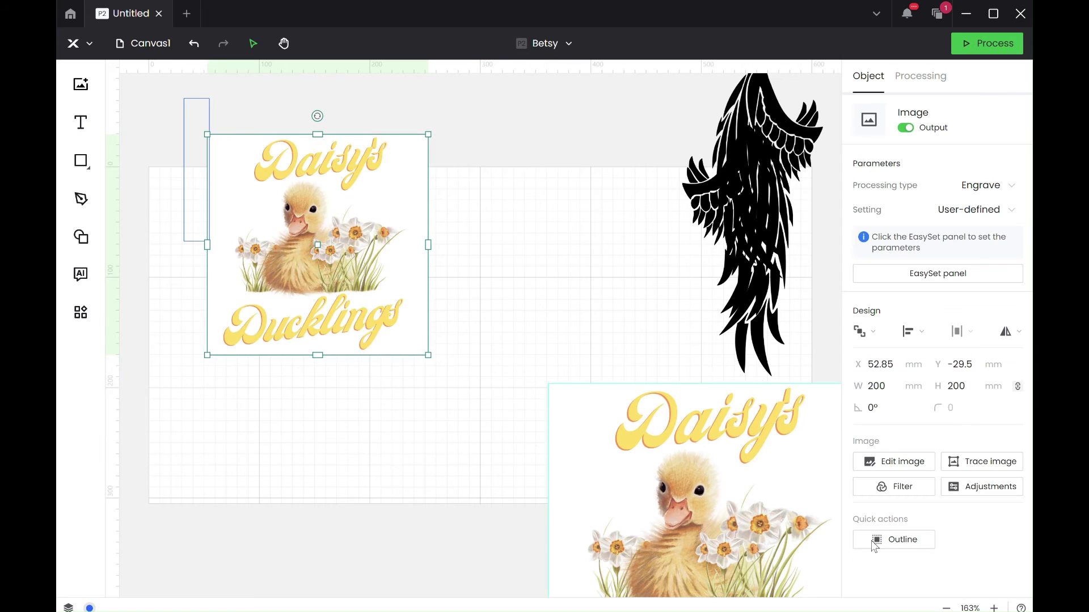
left_click(894, 385)
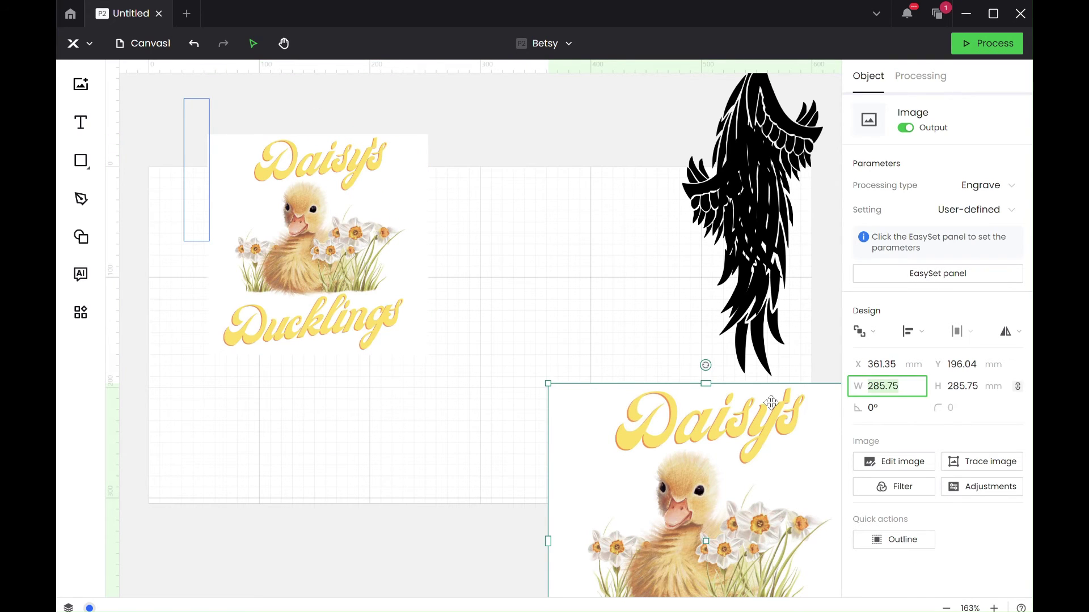
type("200")
key("Return")
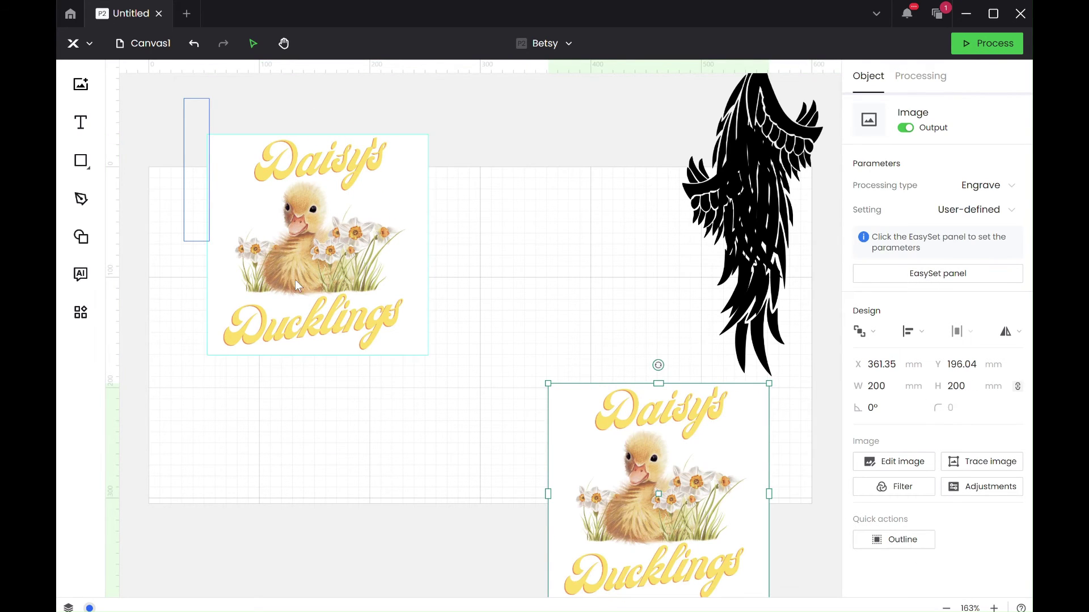
Unlink proportions, size the rectangle to 100 × 200 mm, and duplicate it.
left_click_drag(295, 280, 329, 293)
left_click(195, 183)
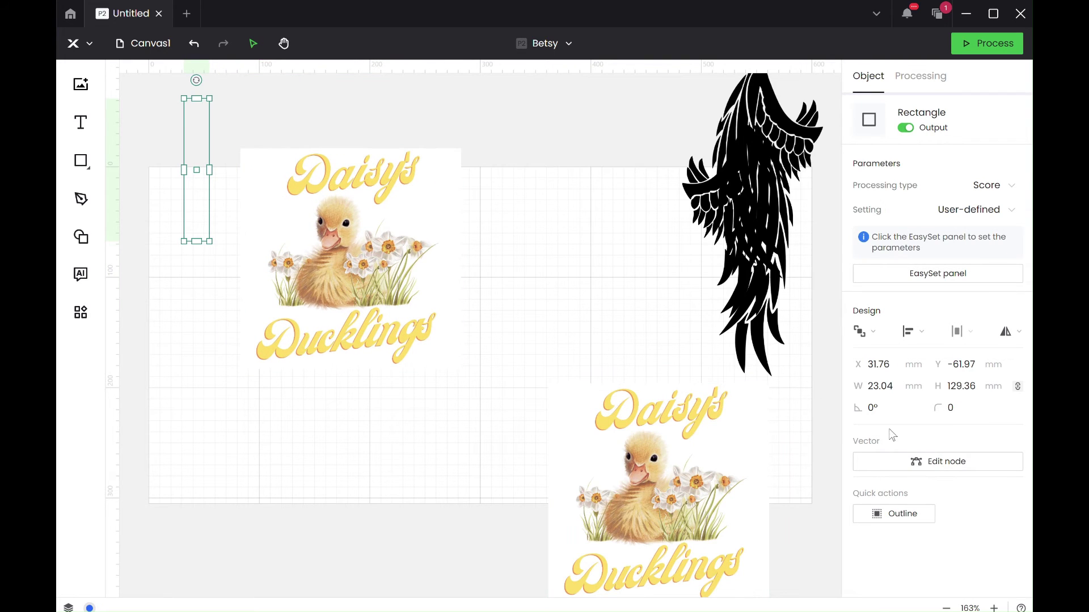
left_click(1018, 387)
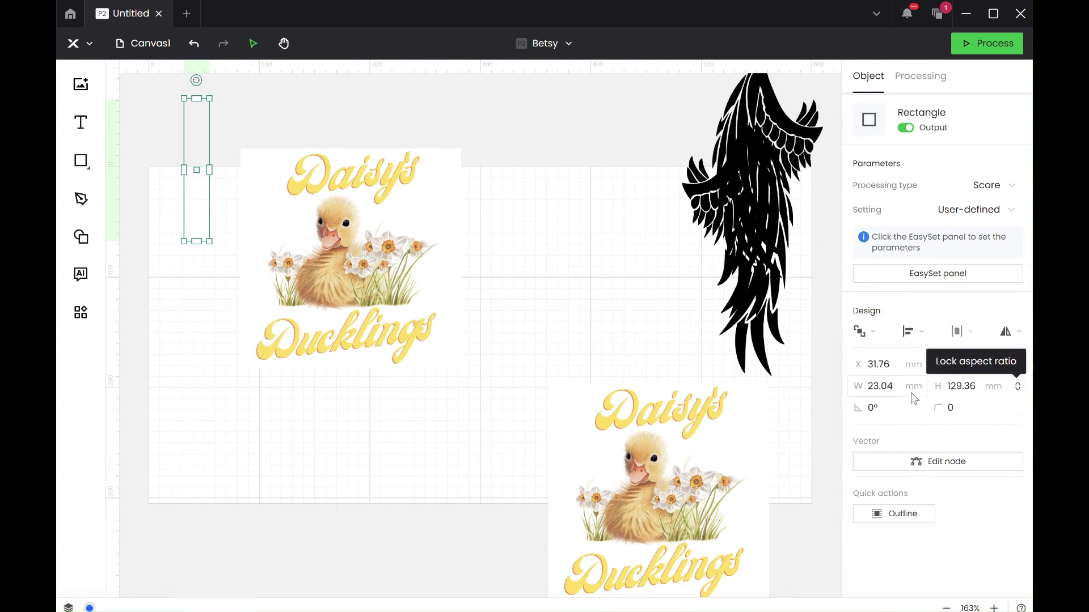
left_click(898, 395)
type("100")
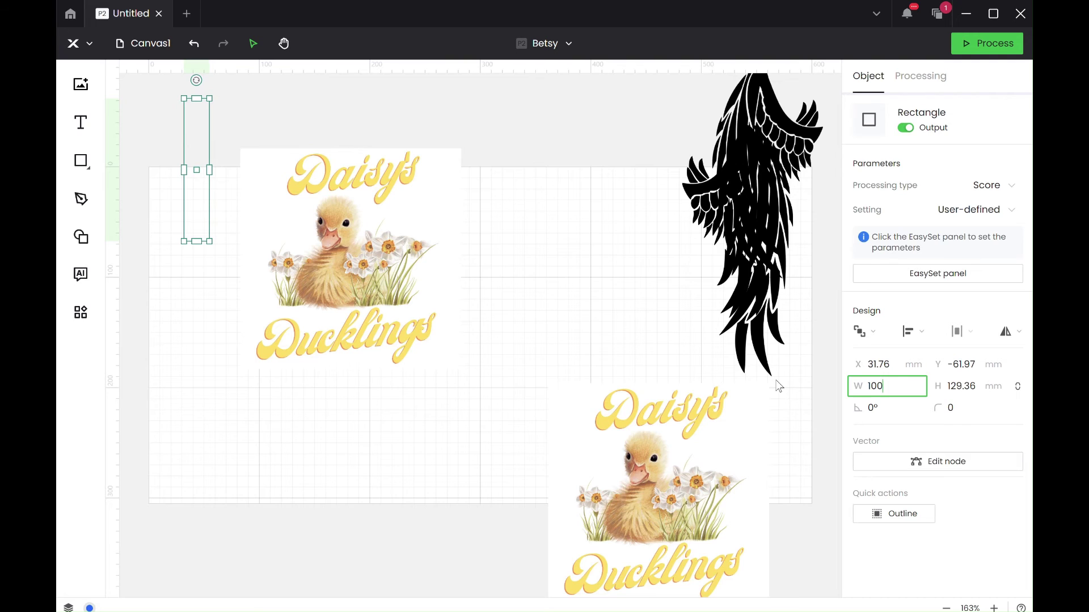
left_click(964, 387)
type("200")
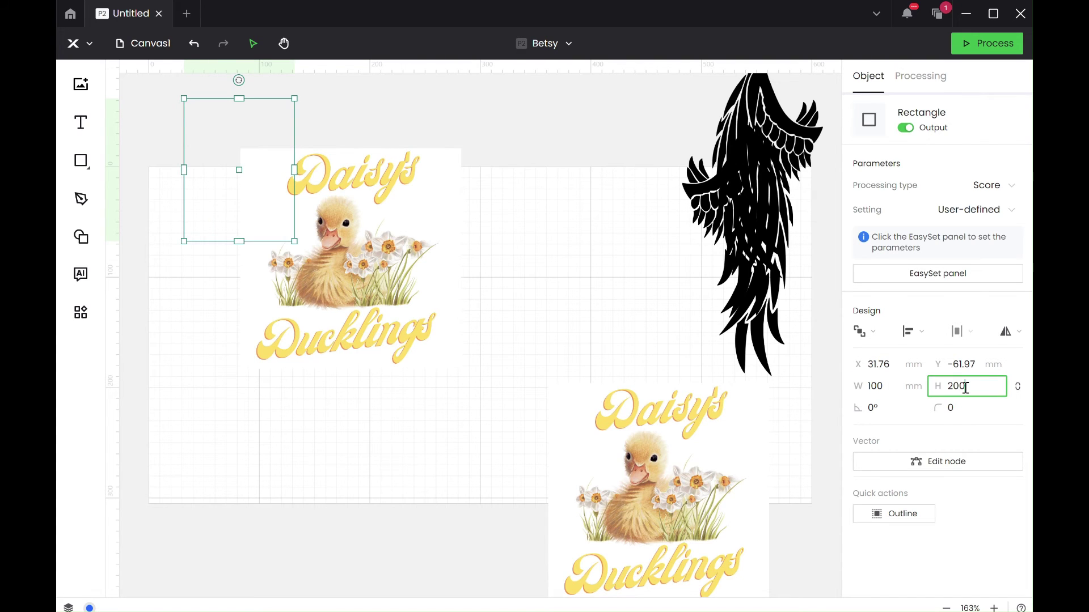
key("Return")
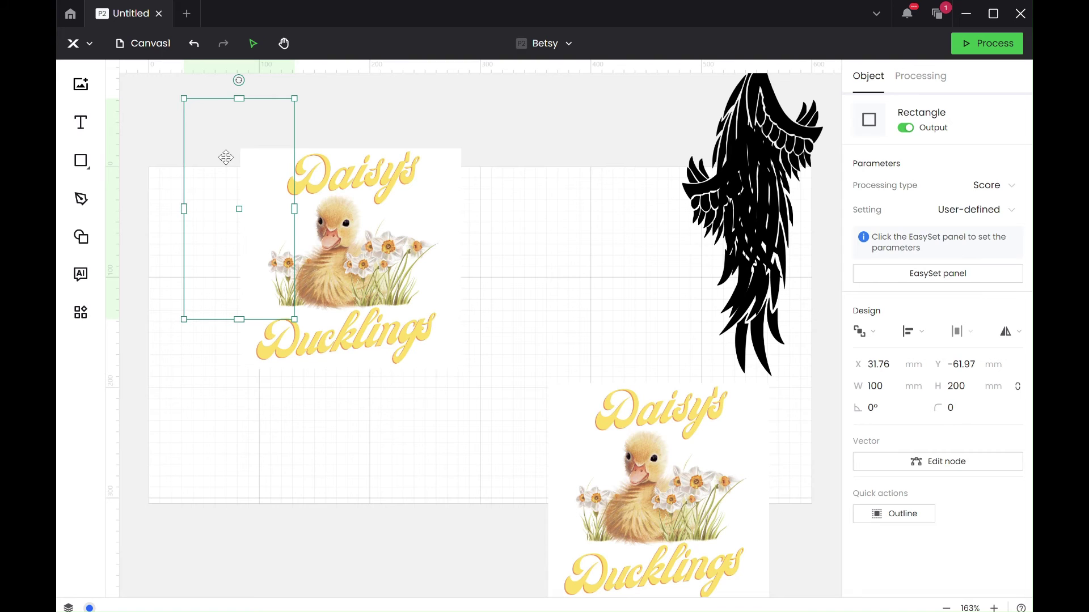
key("ctrl+d")
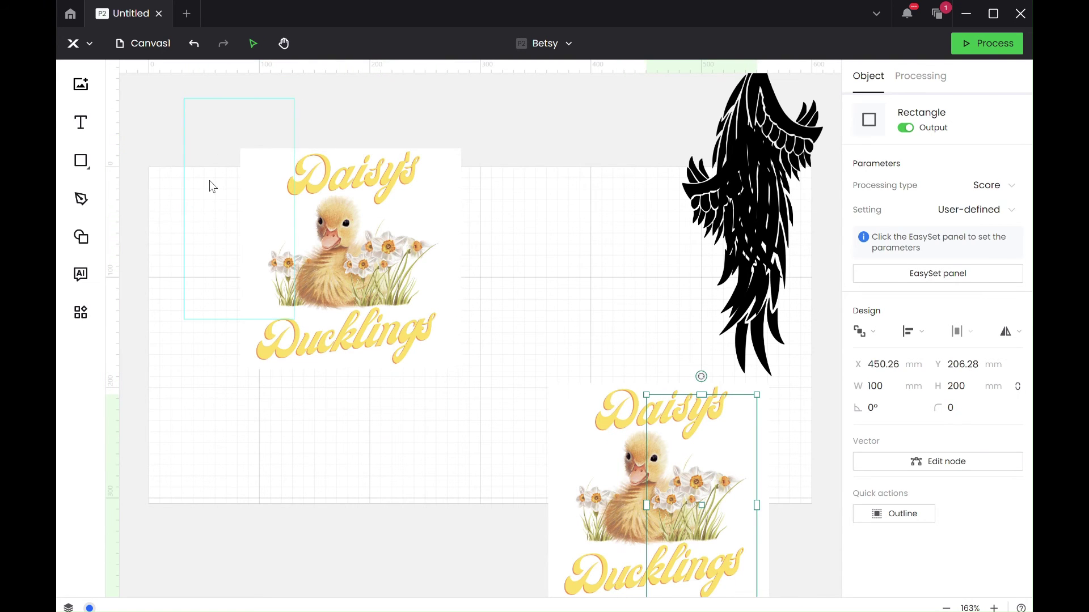
Left-align the rectangle on the upper ducklings image and mask the image to its left half.
left_click_drag(210, 184, 370, 267)
left_click(377, 277, "shift")
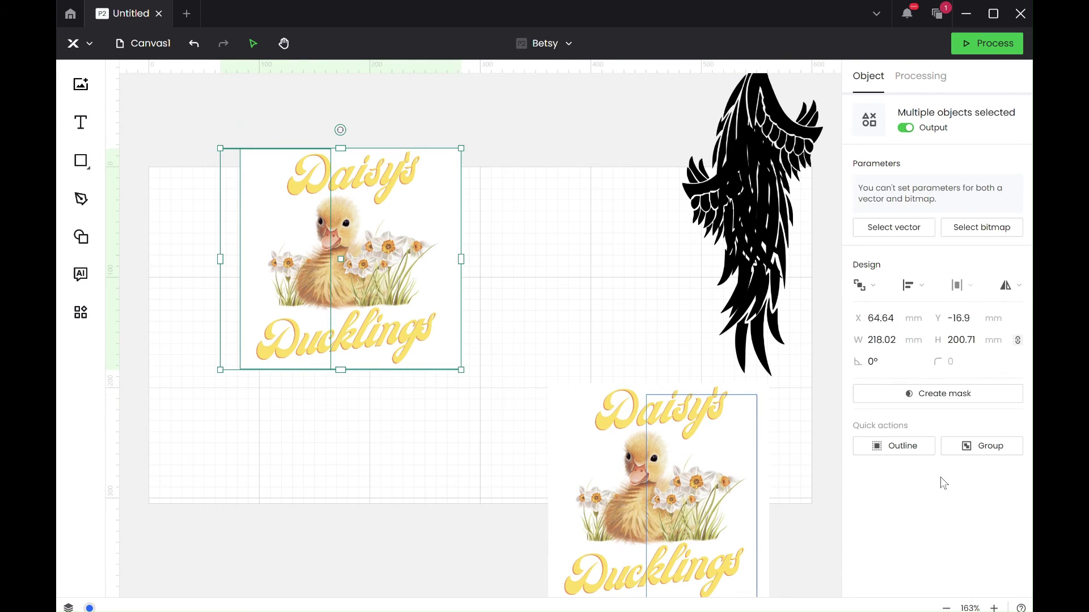
left_click(911, 286)
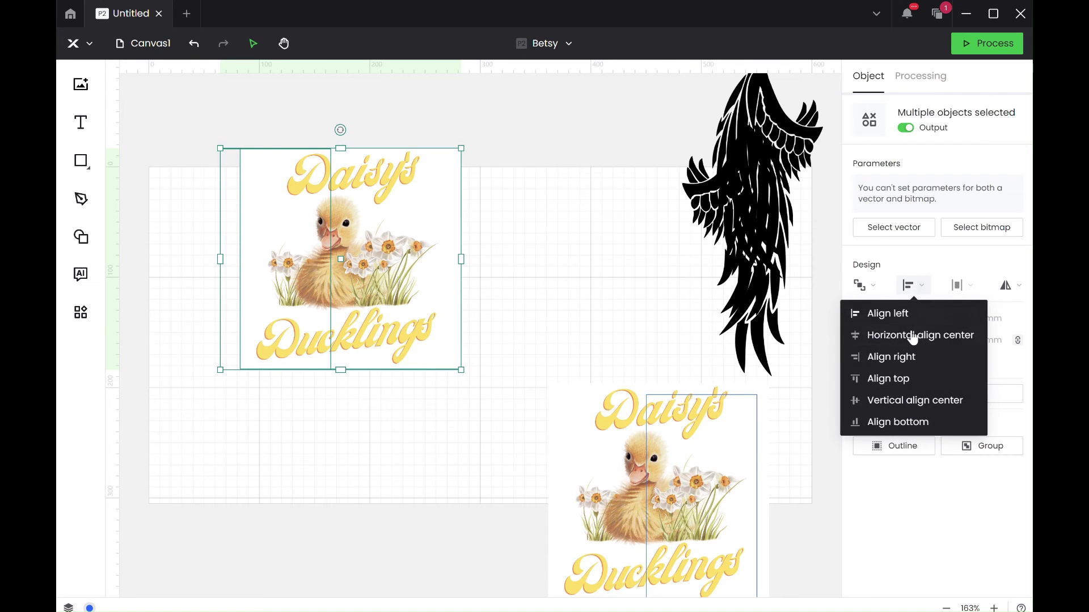
left_click(907, 313)
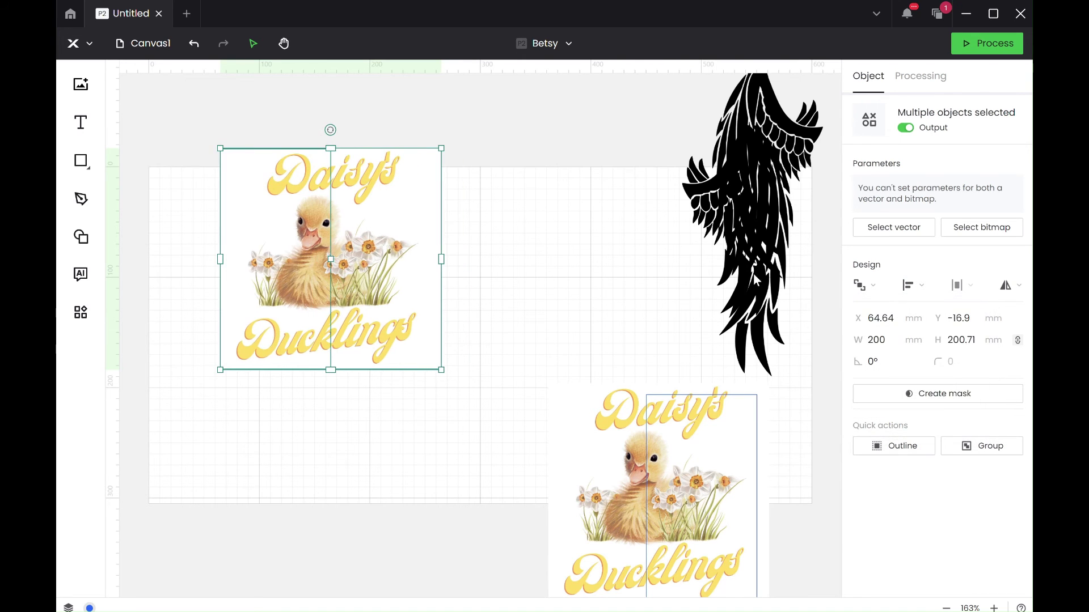
left_click_drag(202, 105, 544, 406)
left_click(905, 393)
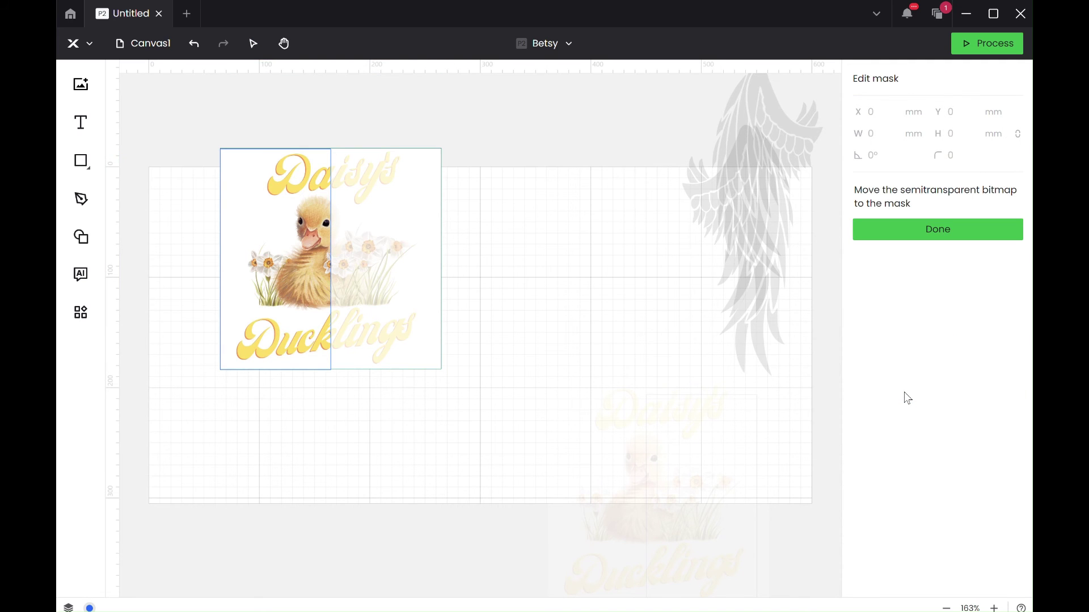
left_click(911, 244)
left_click(453, 219)
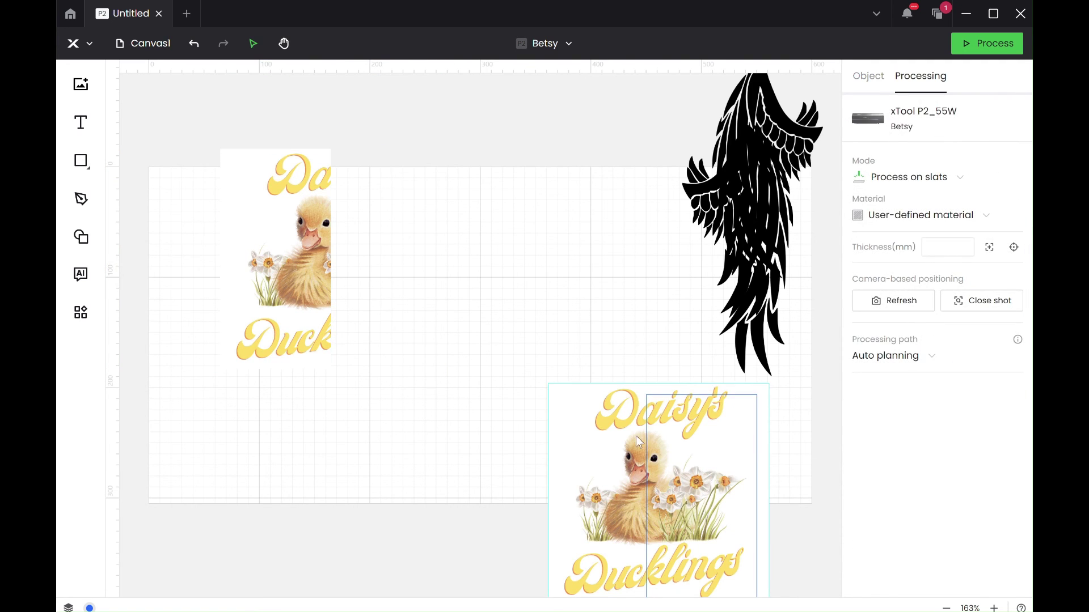
Vertically centre and right-align the rectangle on the lower image, then mask it to its right half.
left_click_drag(498, 317, 506, 347)
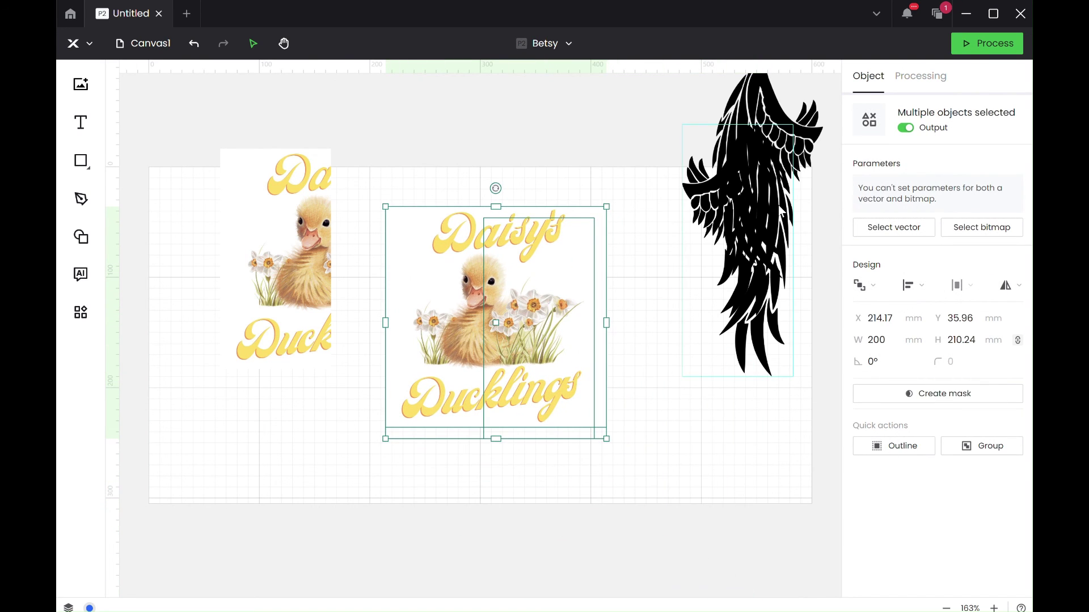
left_click(913, 286)
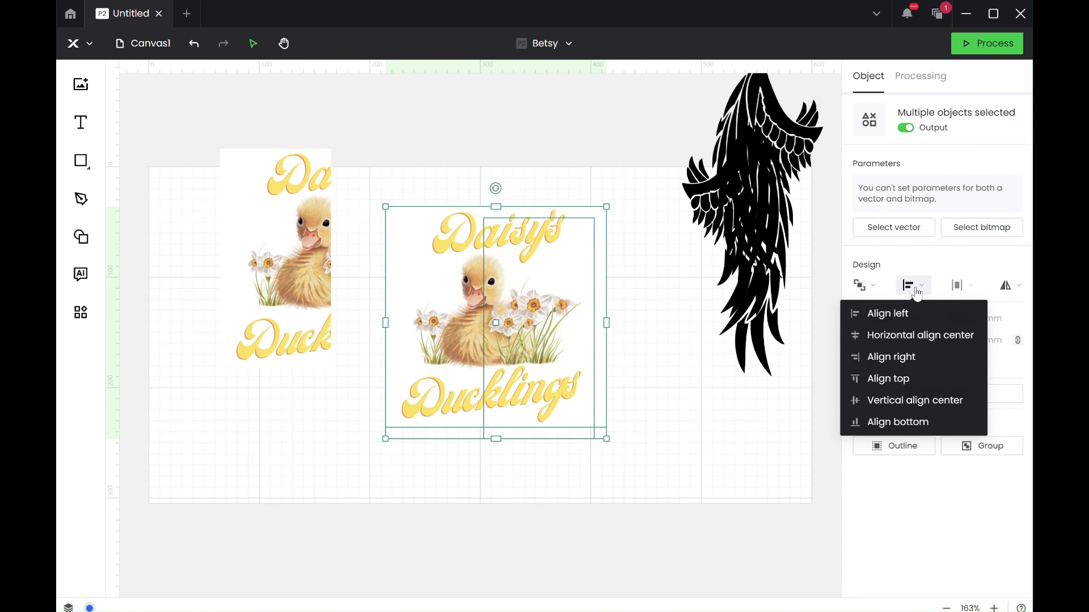
left_click(914, 401)
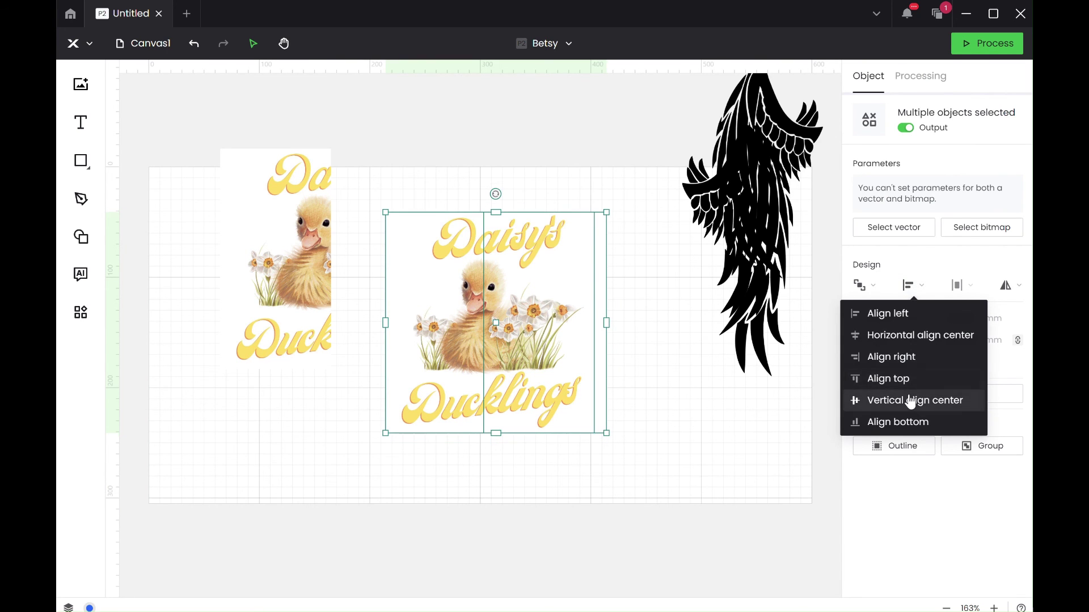
left_click(905, 289)
left_click(902, 356)
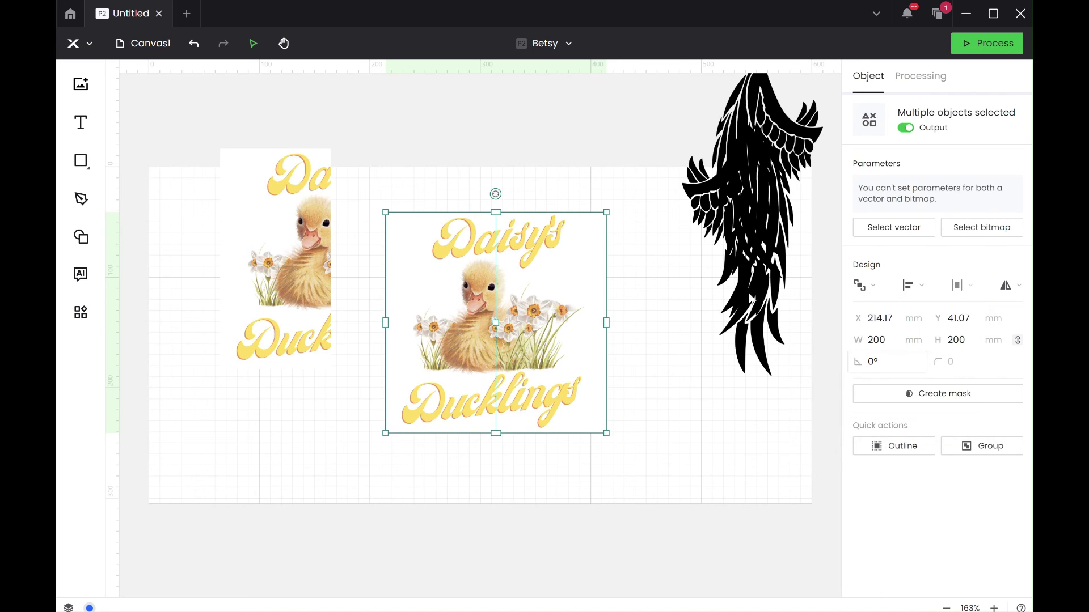
left_click(968, 400)
left_click(967, 238)
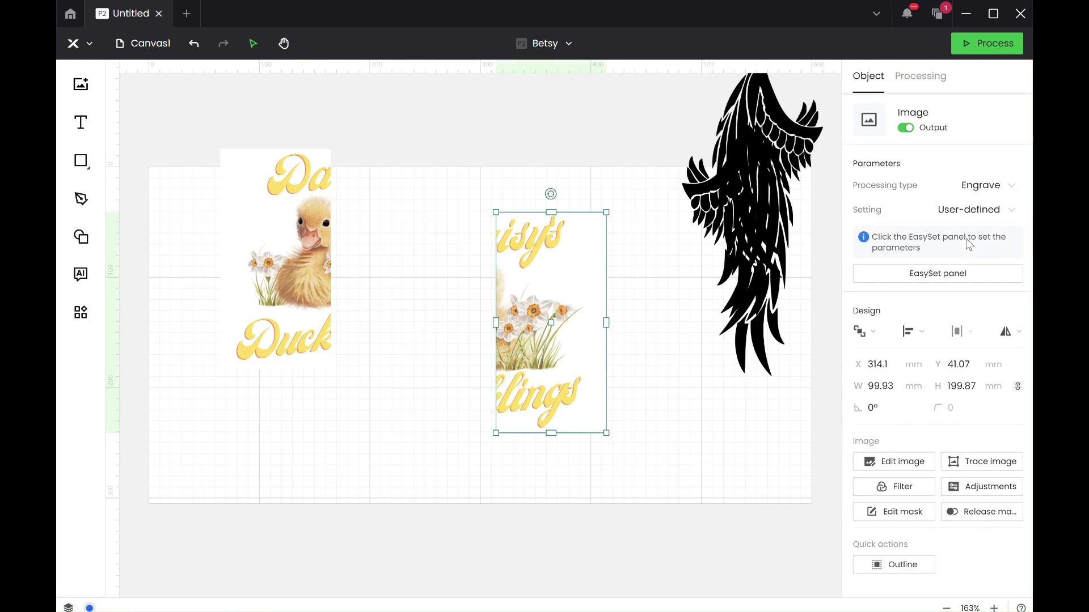
left_click(481, 168)
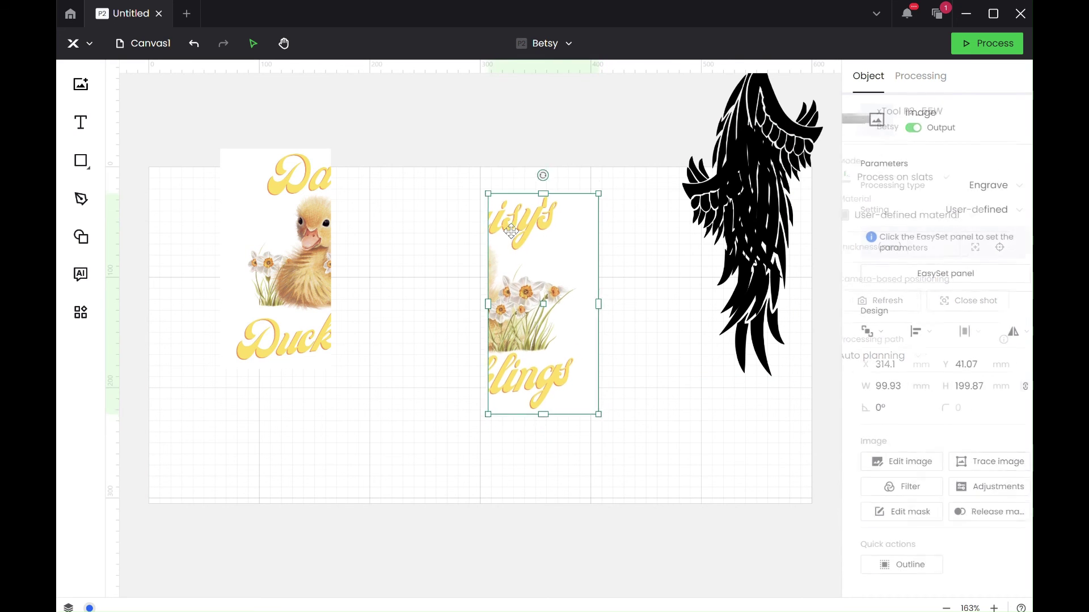